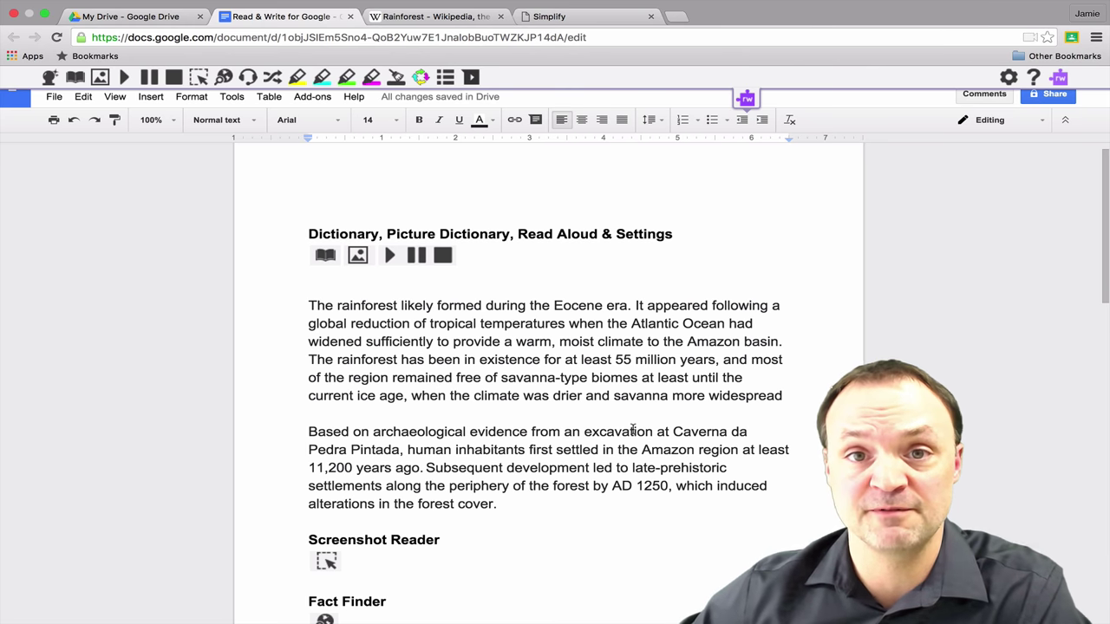
{"action": "scroll", "coordinate": [439, 395], "scroll_direction": "down", "scroll_amount": 1}
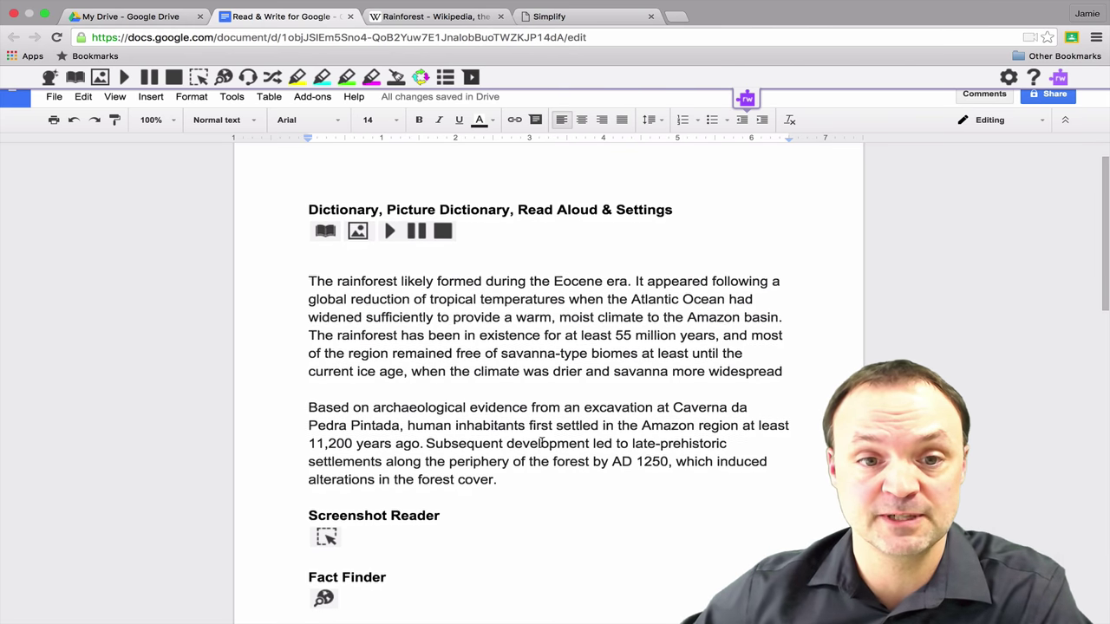
{"action": "scroll", "coordinate": [499, 431], "scroll_direction": "up", "scroll_amount": 2}
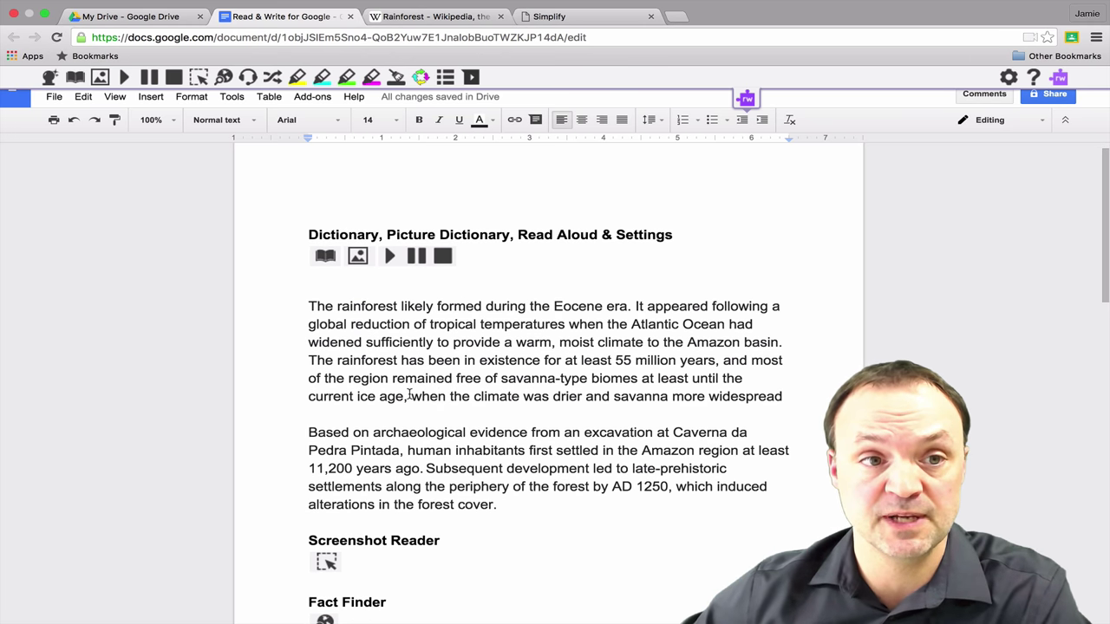
{"action": "scroll", "coordinate": [409, 396], "scroll_direction": "down", "scroll_amount": 1}
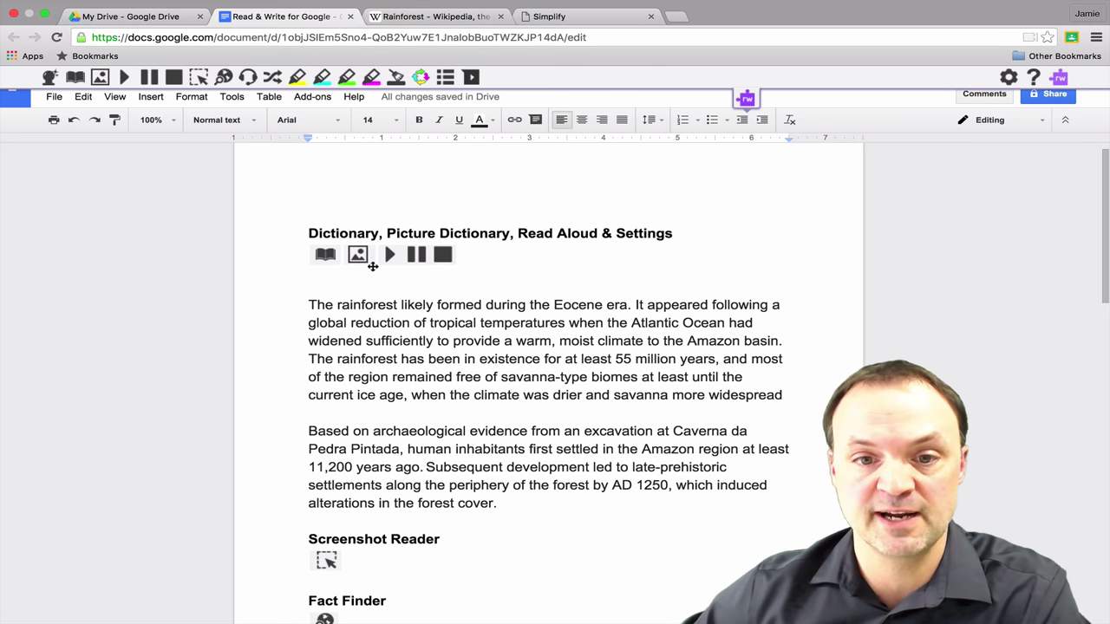
{"action": "scroll", "coordinate": [587, 413], "scroll_direction": "down", "scroll_amount": 1}
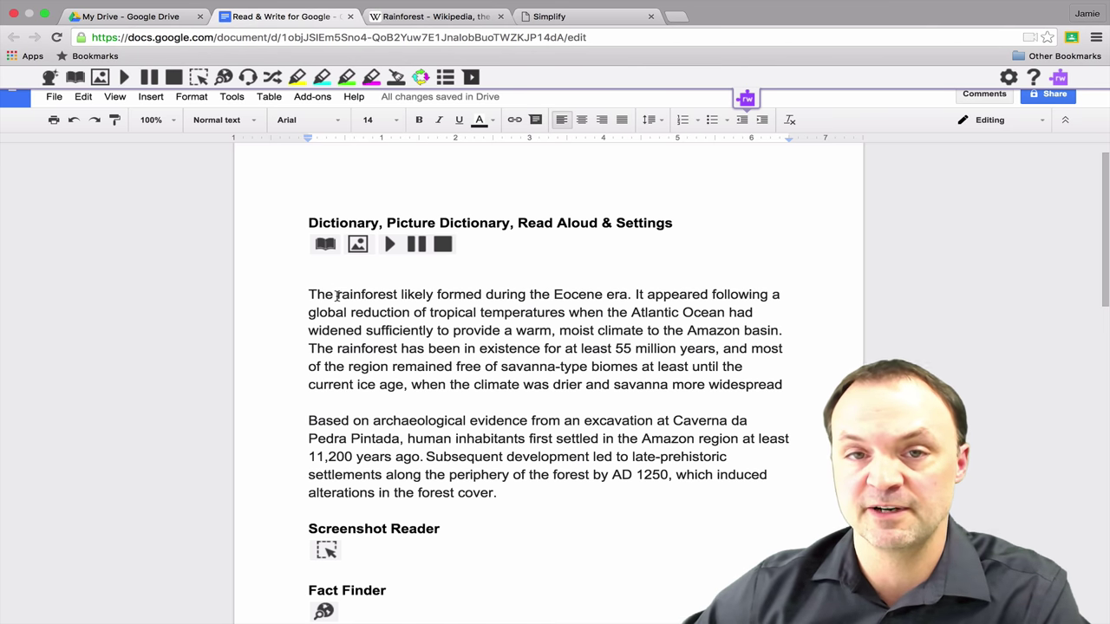
- Look up the word "rainforest" from the first sentence in the Dictionary and the Picture Dictionary, and close both results
{"action": "left_click_drag", "start_coordinate": [337, 294], "coordinate": [398, 294]}
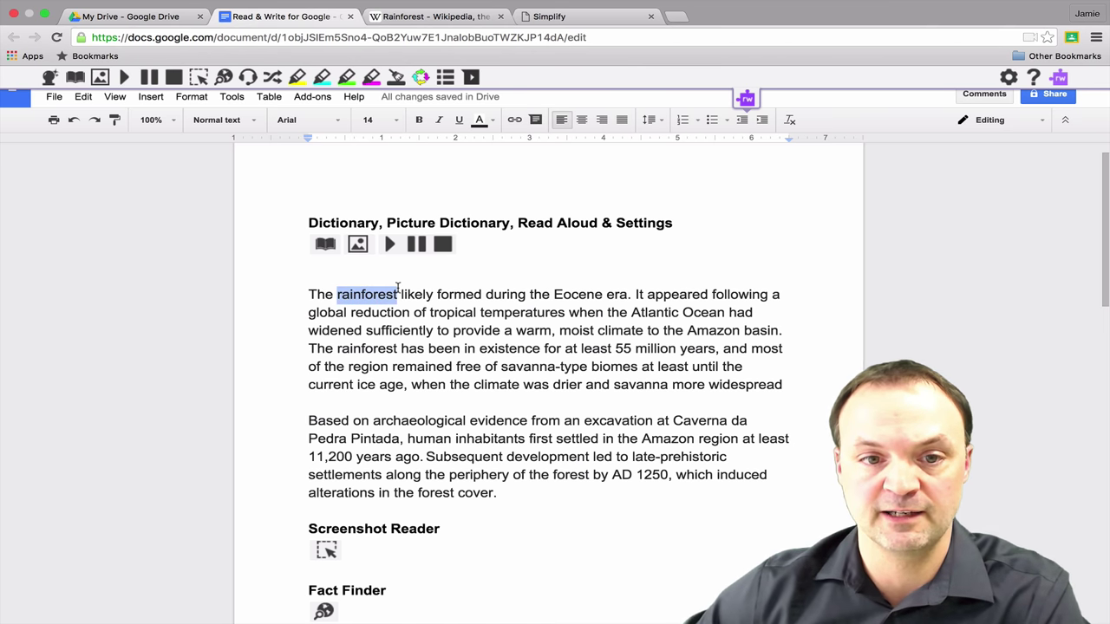
{"action": "left_click", "coordinate": [76, 77]}
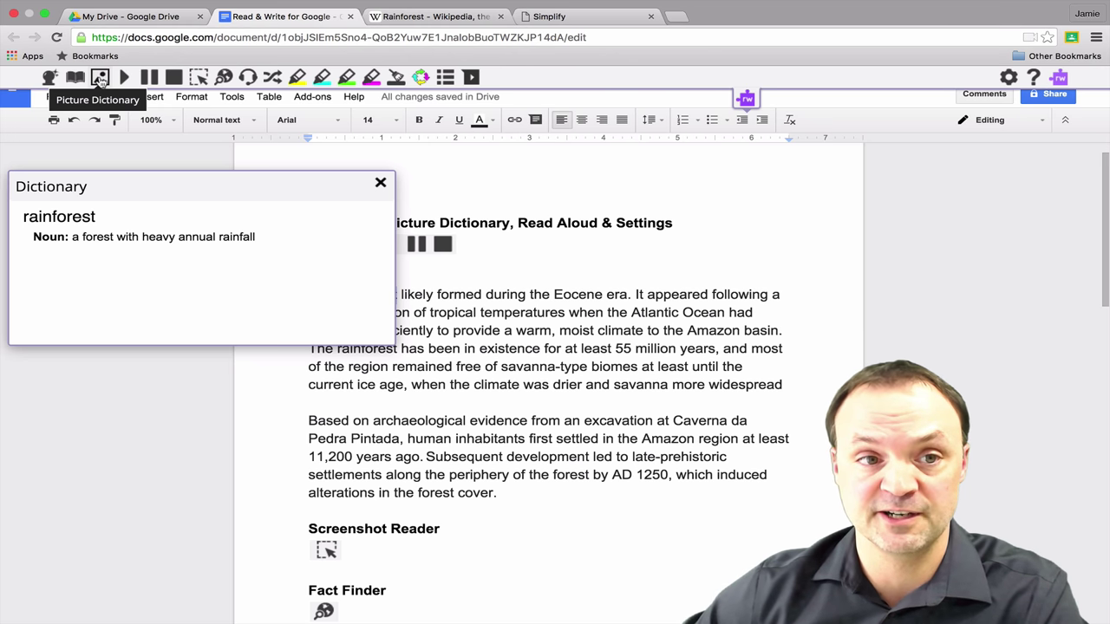
{"action": "left_click", "coordinate": [101, 79]}
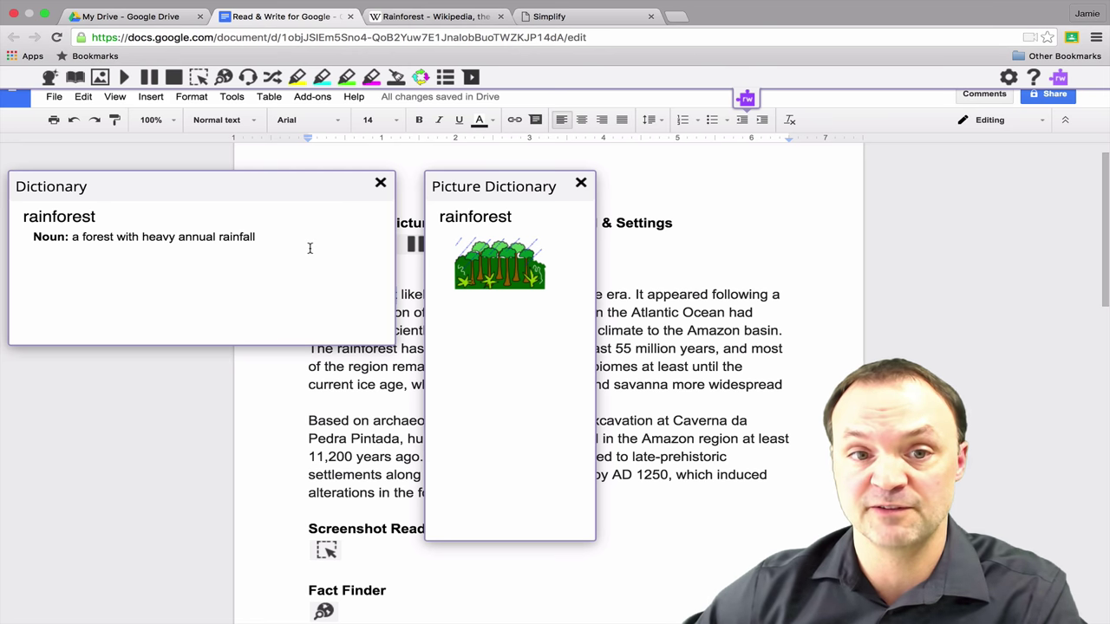
{"action": "left_click", "coordinate": [381, 185]}
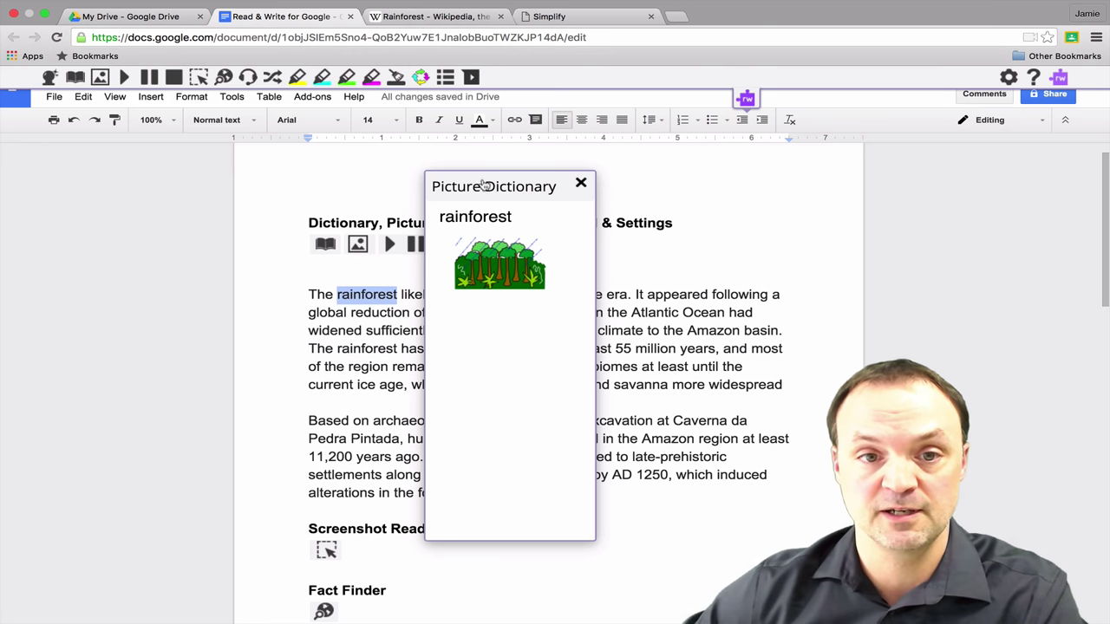
{"action": "left_click", "coordinate": [580, 183]}
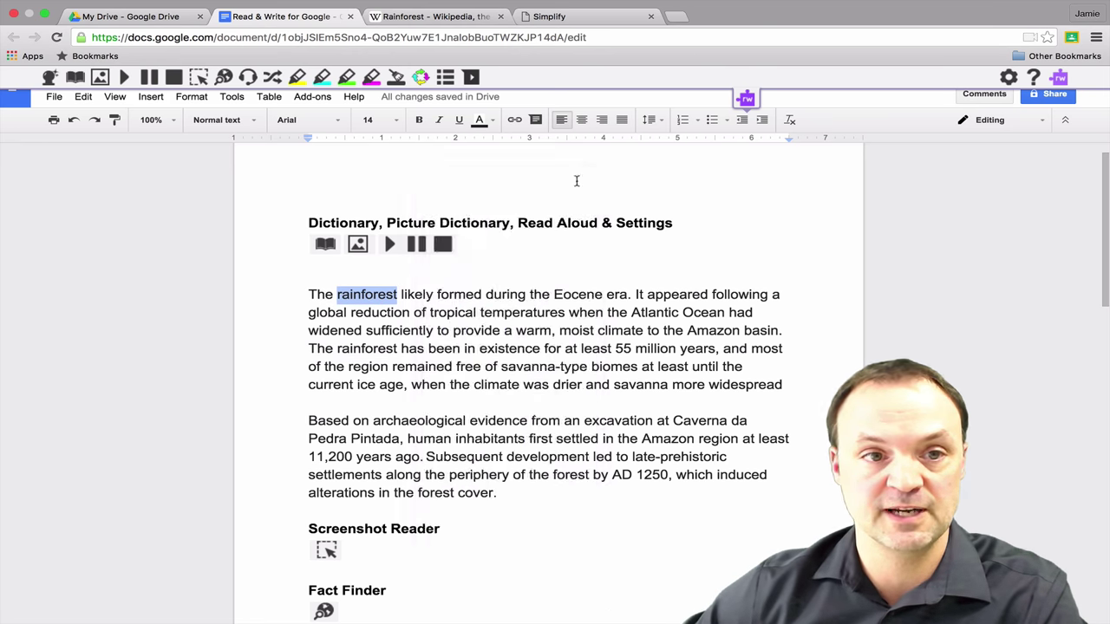
- Run Fact Finder on the selected word "rainforest", look over the web results, and return to the document
{"action": "left_click", "coordinate": [224, 78]}
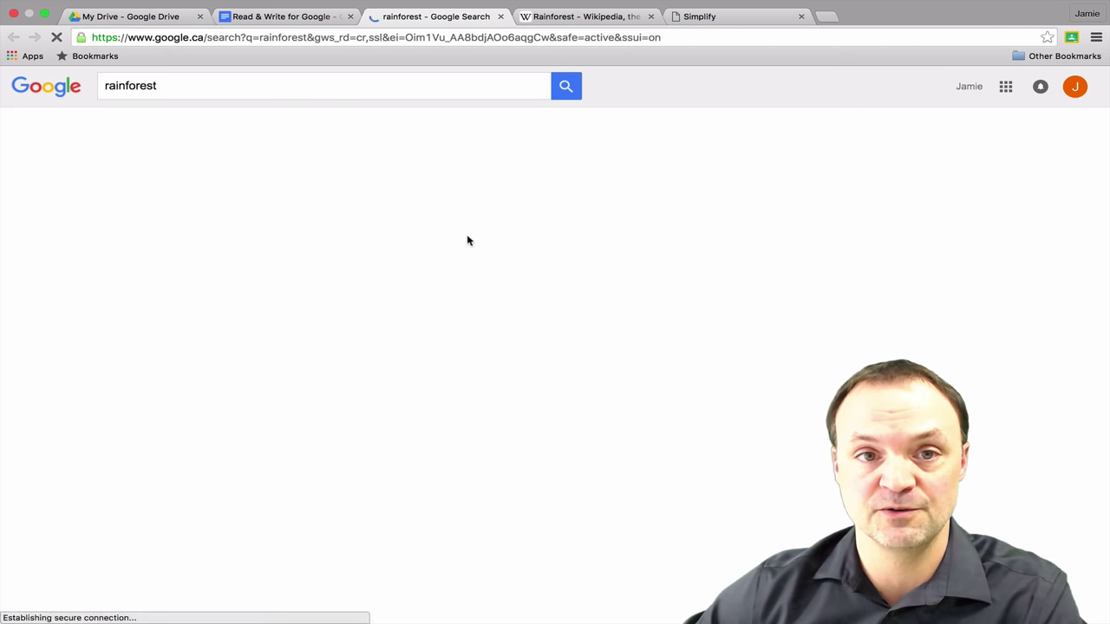
{"action": "scroll", "coordinate": [107, 276], "scroll_direction": "down", "scroll_amount": 3}
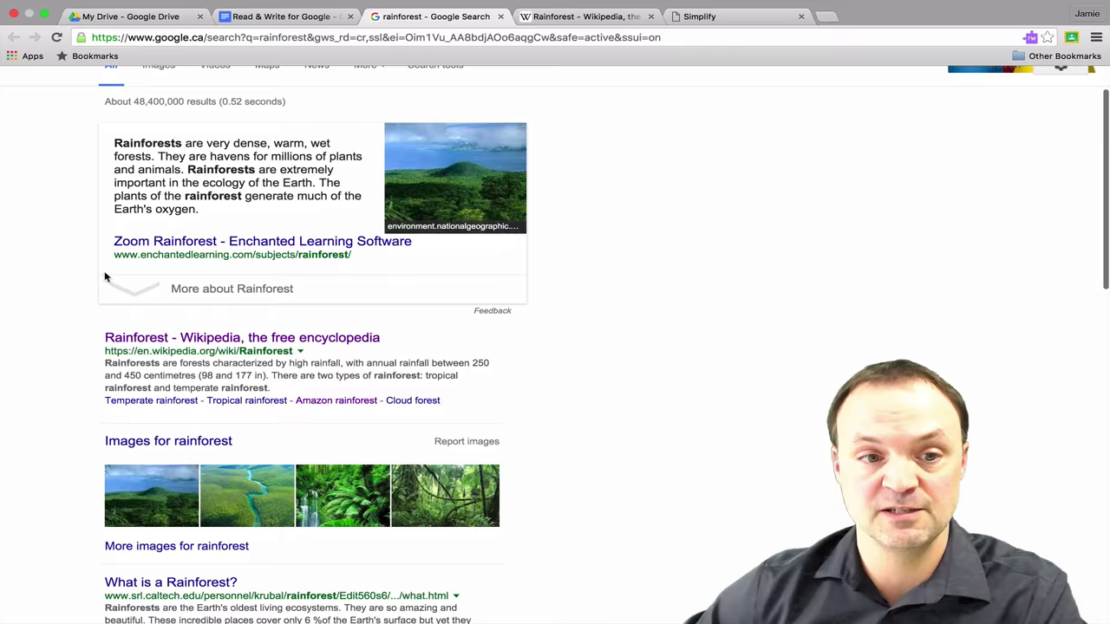
{"action": "scroll", "coordinate": [135, 265], "scroll_direction": "up", "scroll_amount": 3}
{"action": "scroll", "coordinate": [208, 229], "scroll_direction": "up", "scroll_amount": 1}
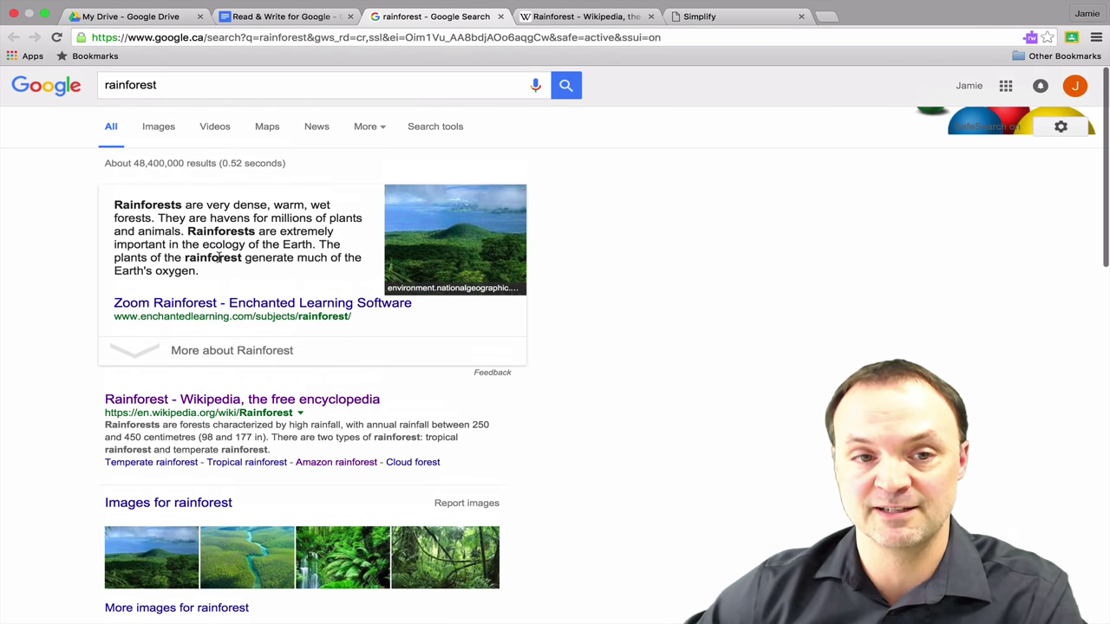
{"action": "scroll", "coordinate": [91, 261], "scroll_direction": "down", "scroll_amount": 2}
{"action": "scroll", "coordinate": [92, 250], "scroll_direction": "up", "scroll_amount": 1}
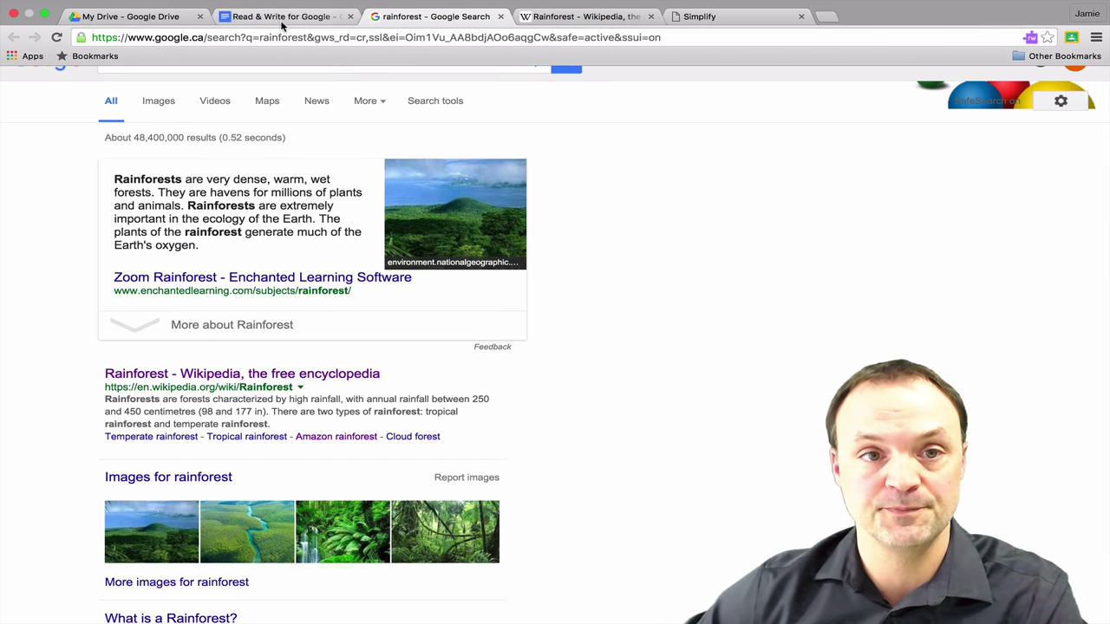
{"action": "left_click", "coordinate": [282, 17]}
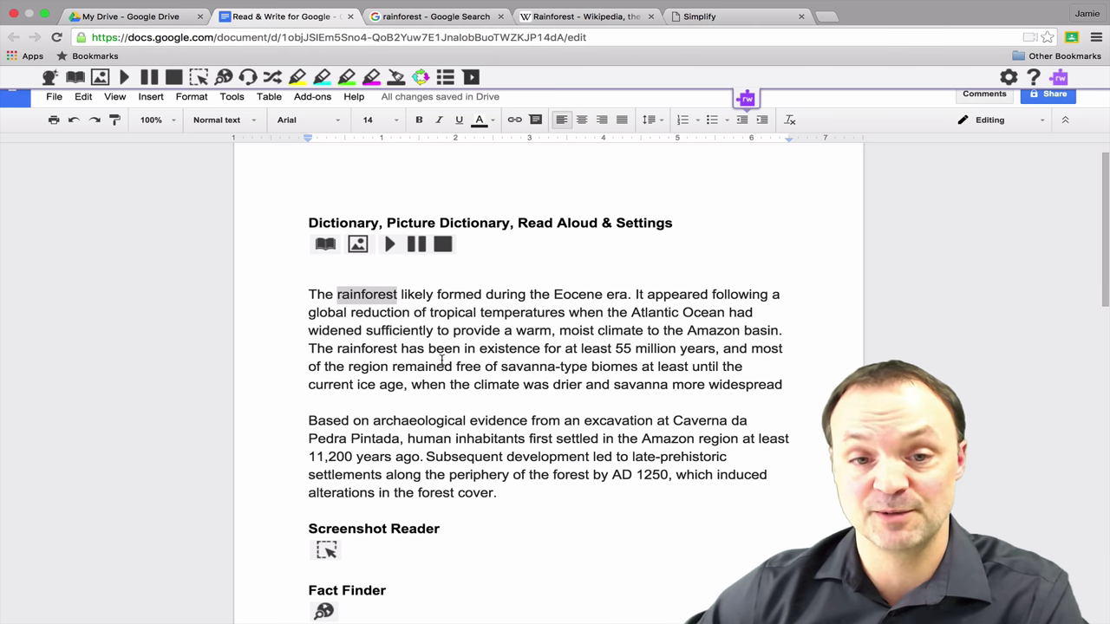
- Have the document read aloud from the start of the first rainforest paragraph, and stop the reading
{"action": "scroll", "coordinate": [442, 359], "scroll_direction": "down", "scroll_amount": 1}
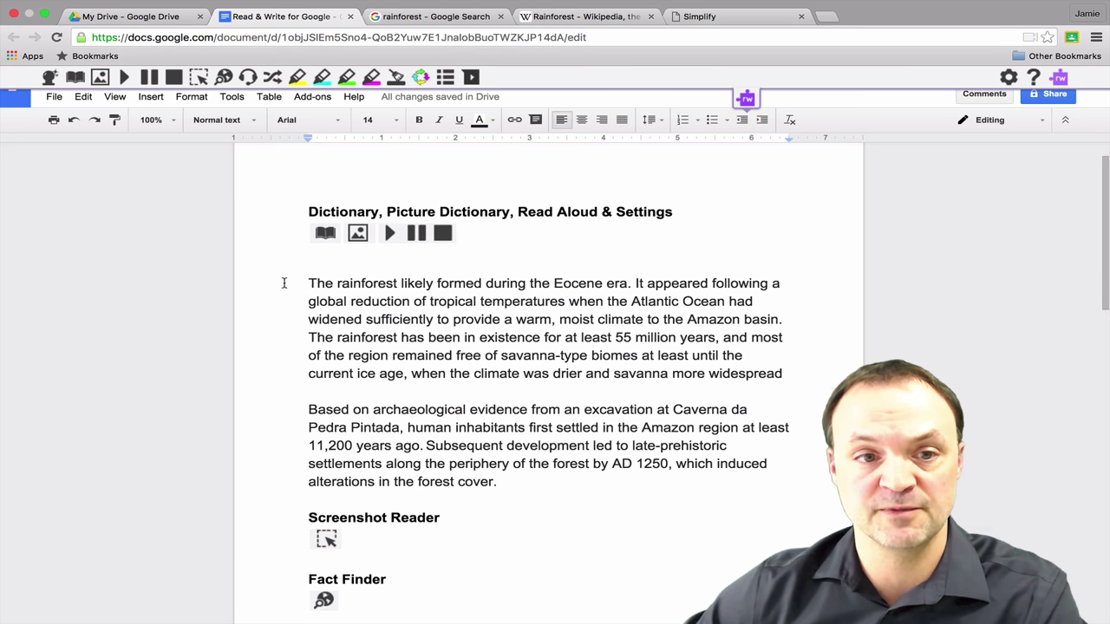
{"action": "left_click", "coordinate": [124, 78]}
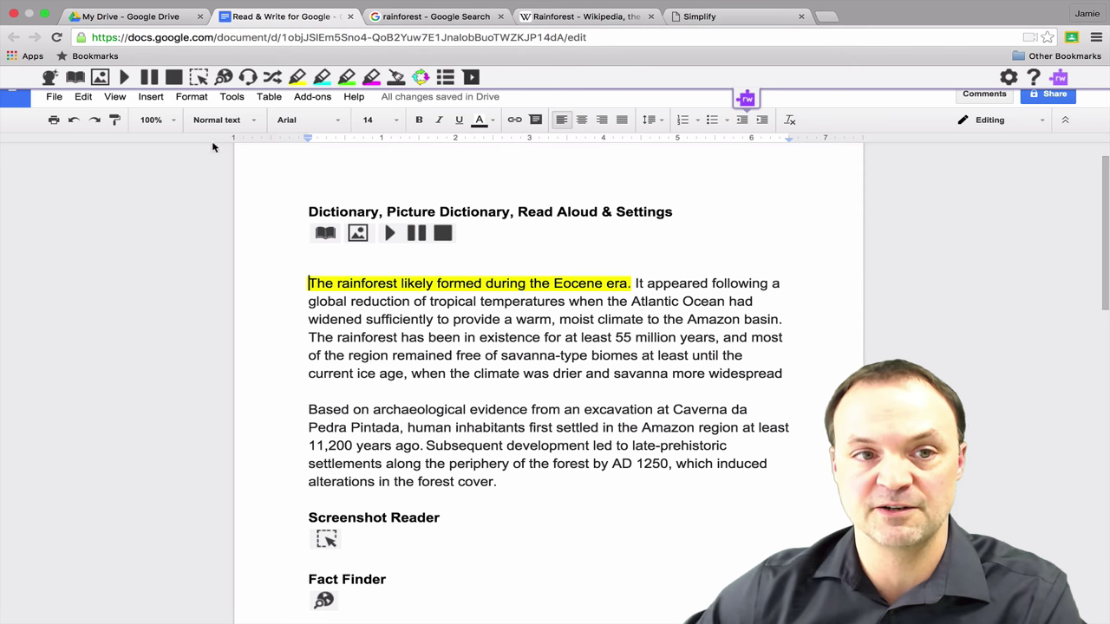
{"action": "left_click", "coordinate": [173, 78]}
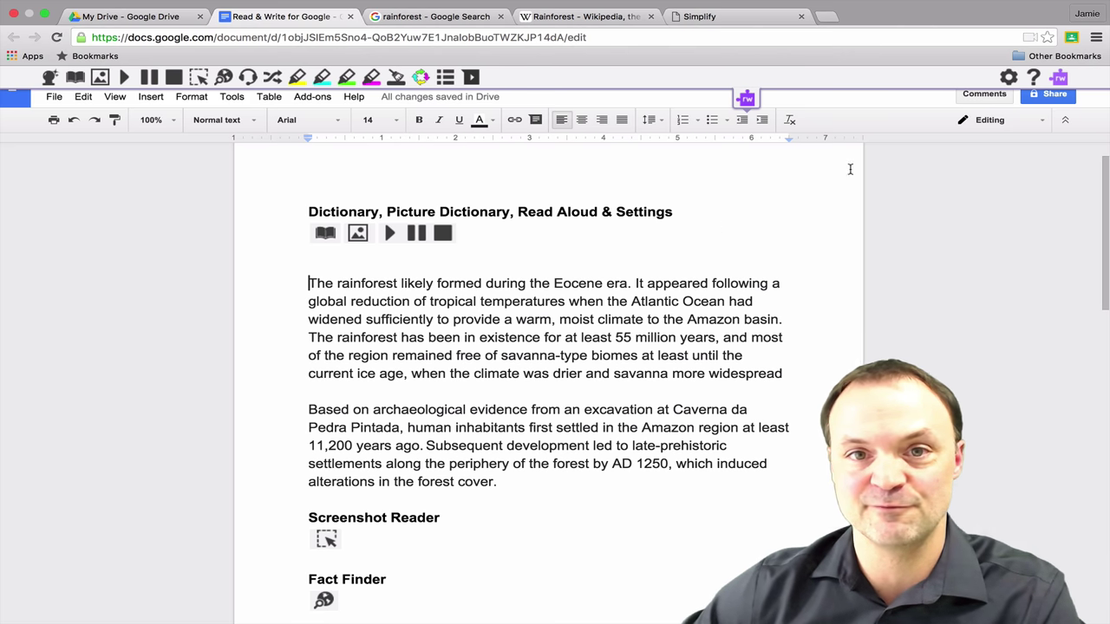
- Set the speech voice to UK Serena - Vocalizer and the speed to Fast, and test them by reading the first sentence aloud
{"action": "left_click", "coordinate": [1012, 78]}
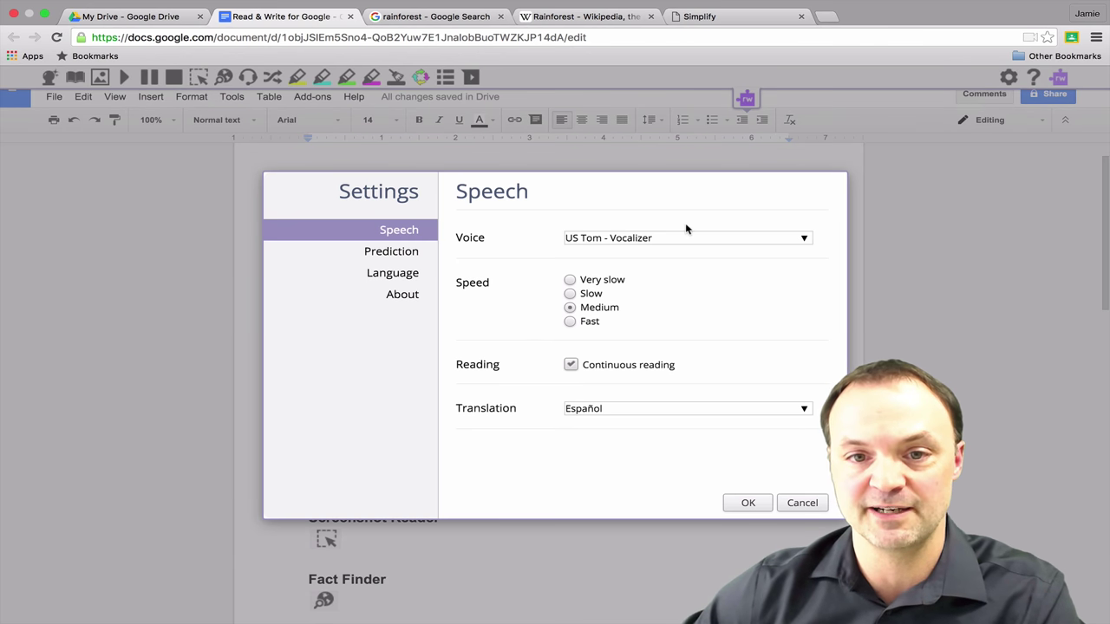
{"action": "left_click", "coordinate": [661, 237]}
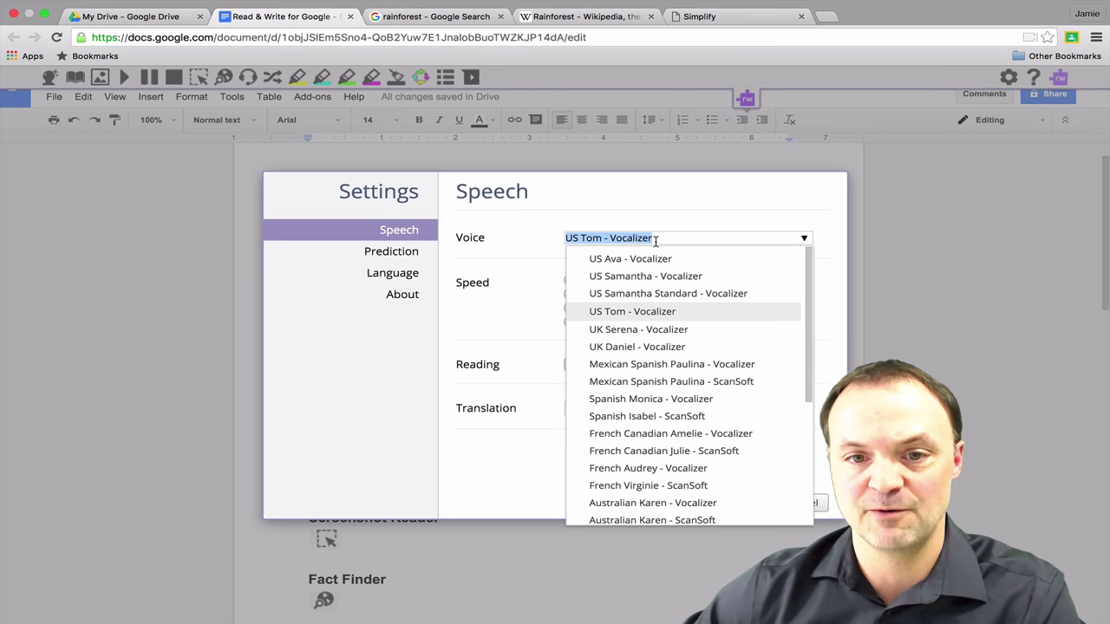
{"action": "left_click", "coordinate": [621, 334]}
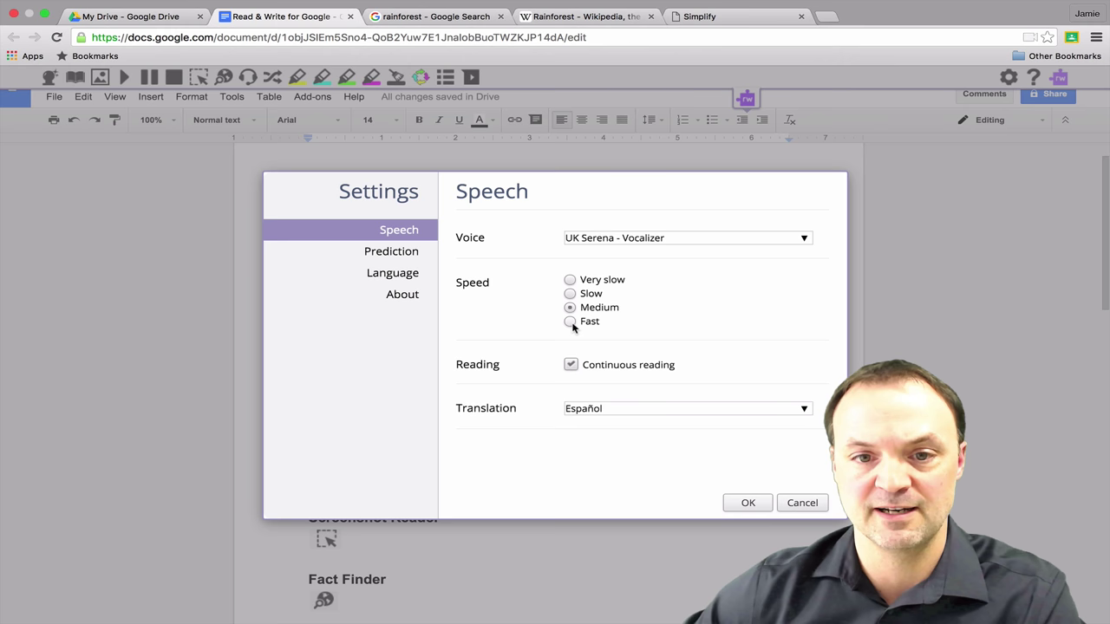
{"action": "left_click", "coordinate": [569, 322]}
{"action": "left_click", "coordinate": [743, 503]}
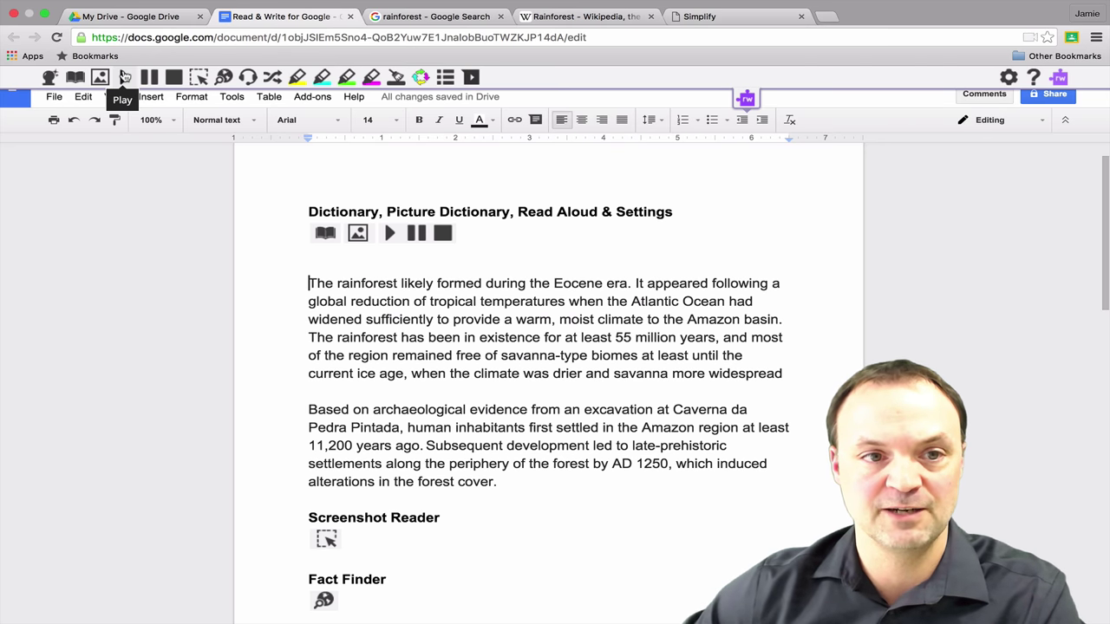
{"action": "left_click", "coordinate": [124, 77]}
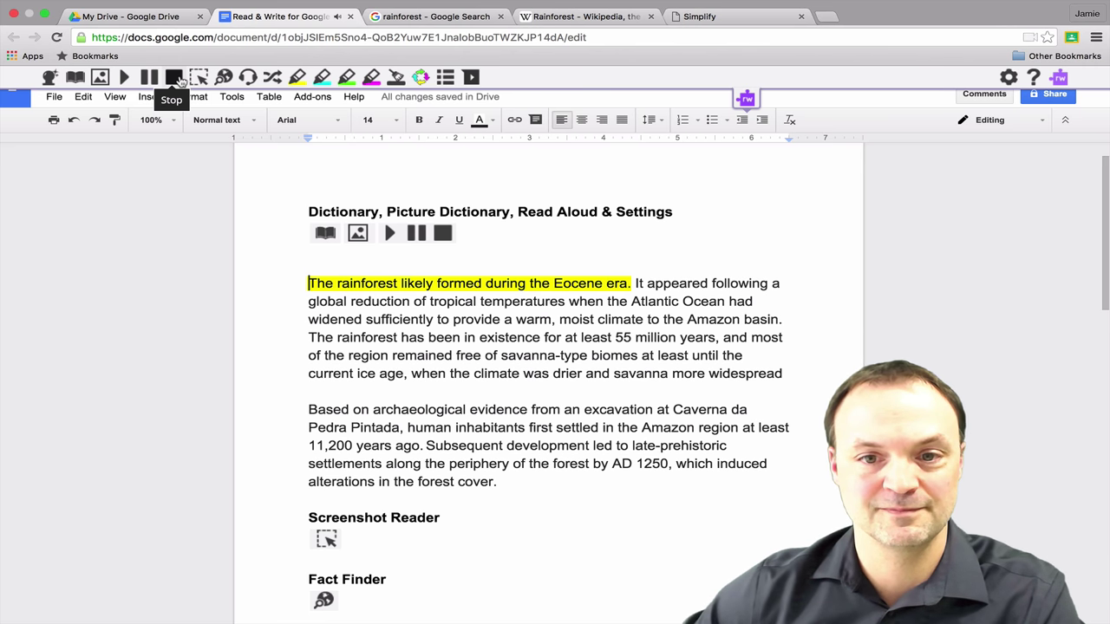
{"action": "left_click", "coordinate": [177, 78]}
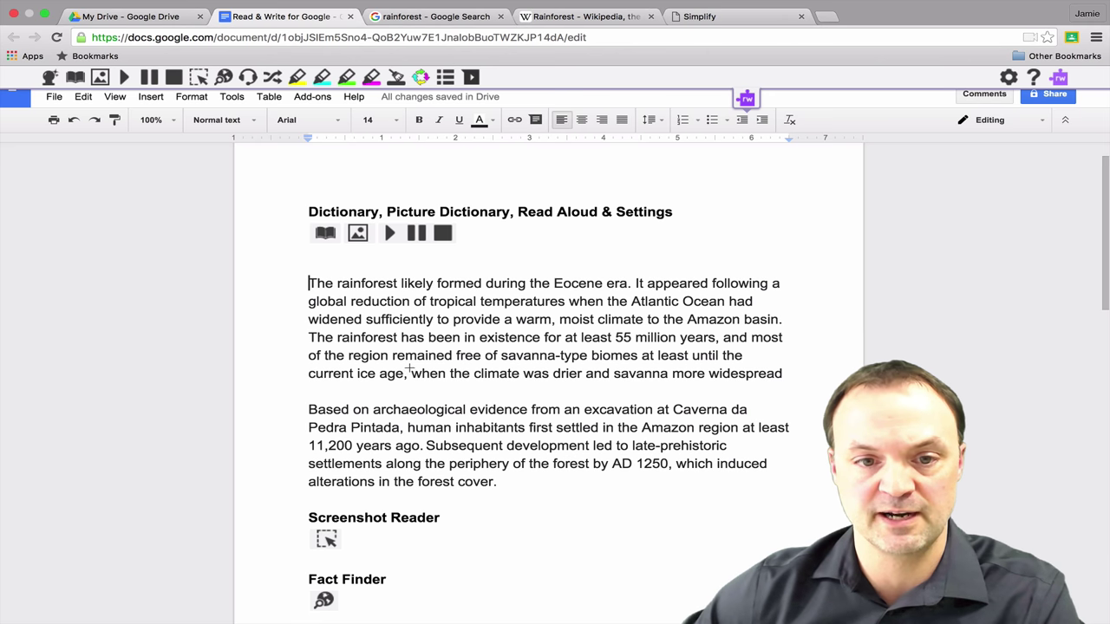
- Capture the words "when the climate was drier and savanna" with Screenshot Reader to hear them, and turn the reader off
{"action": "left_click_drag", "start_coordinate": [409, 366], "coordinate": [670, 387]}
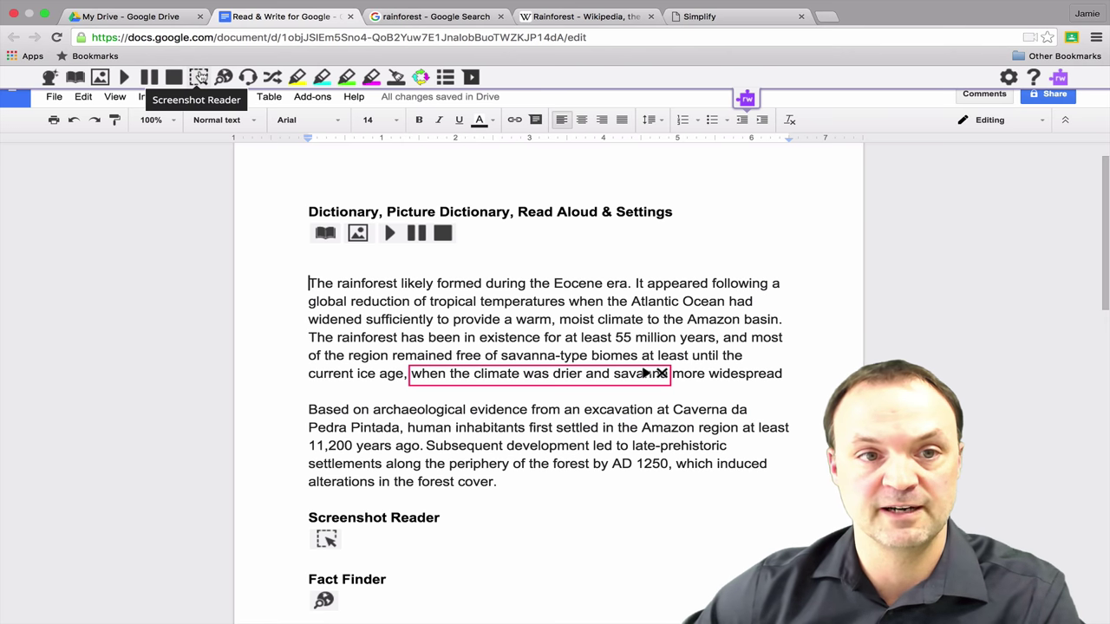
{"action": "left_click", "coordinate": [200, 76]}
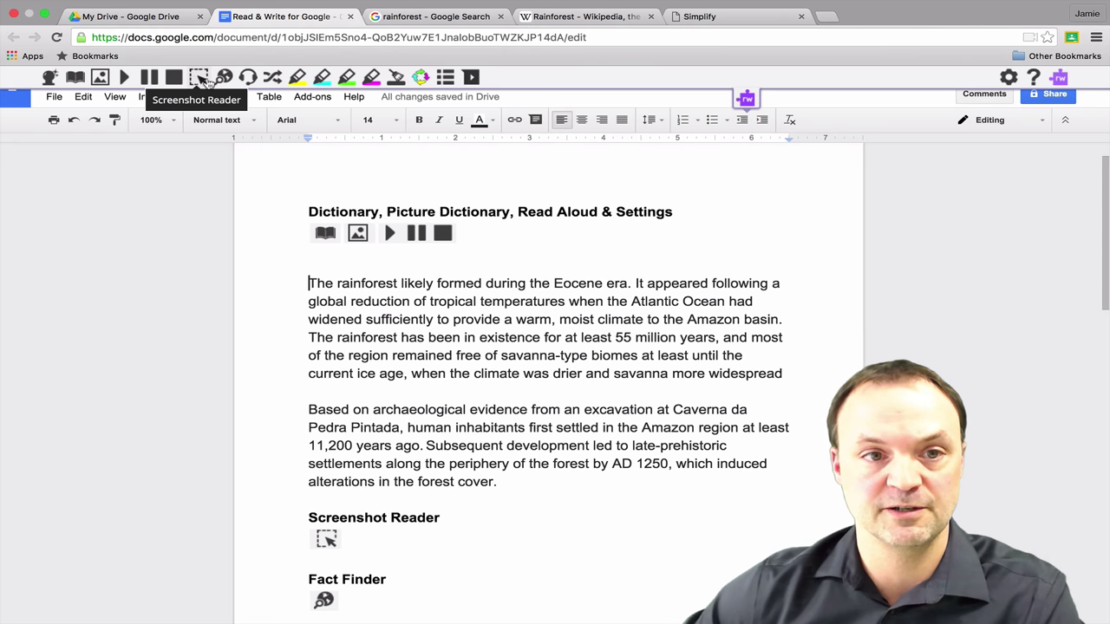
{"action": "left_click", "coordinate": [199, 79]}
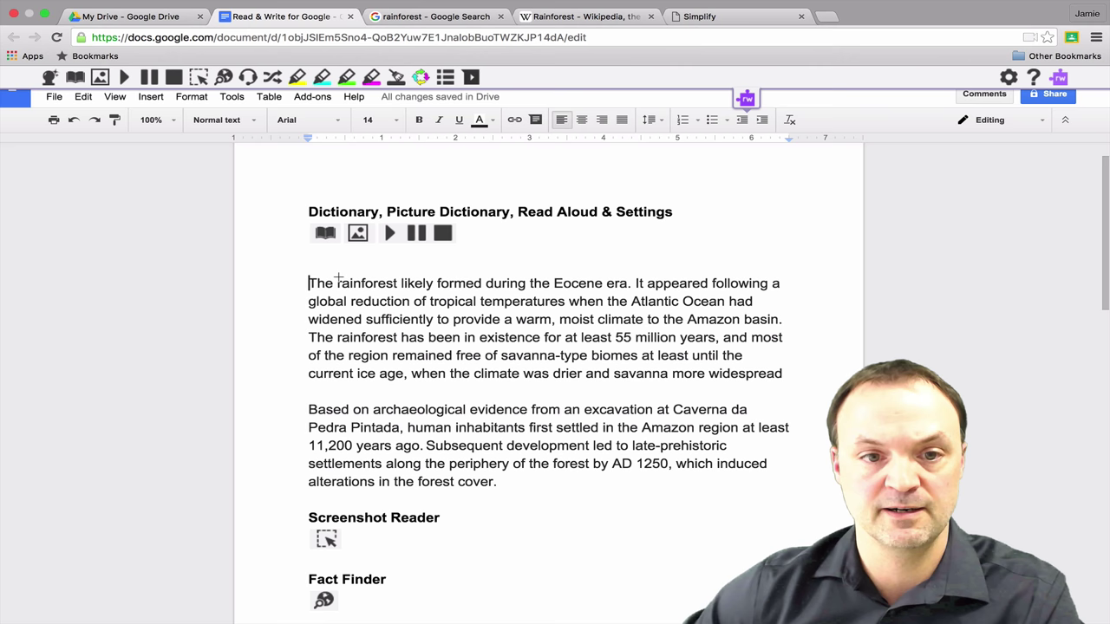
{"action": "left_click", "coordinate": [299, 84]}
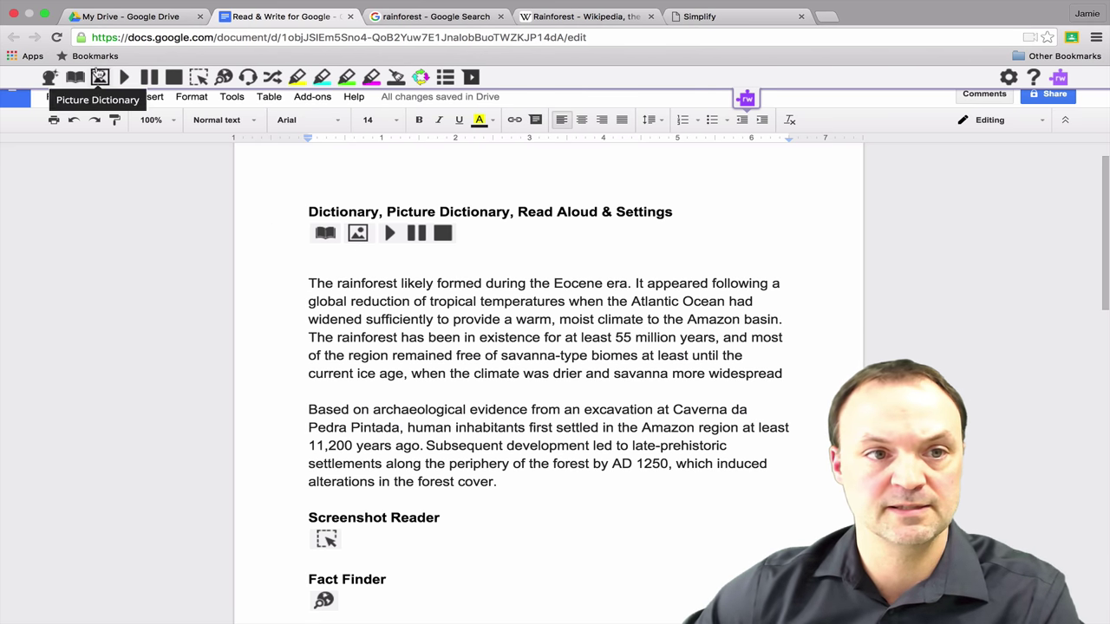
{"action": "left_click", "coordinate": [50, 76]}
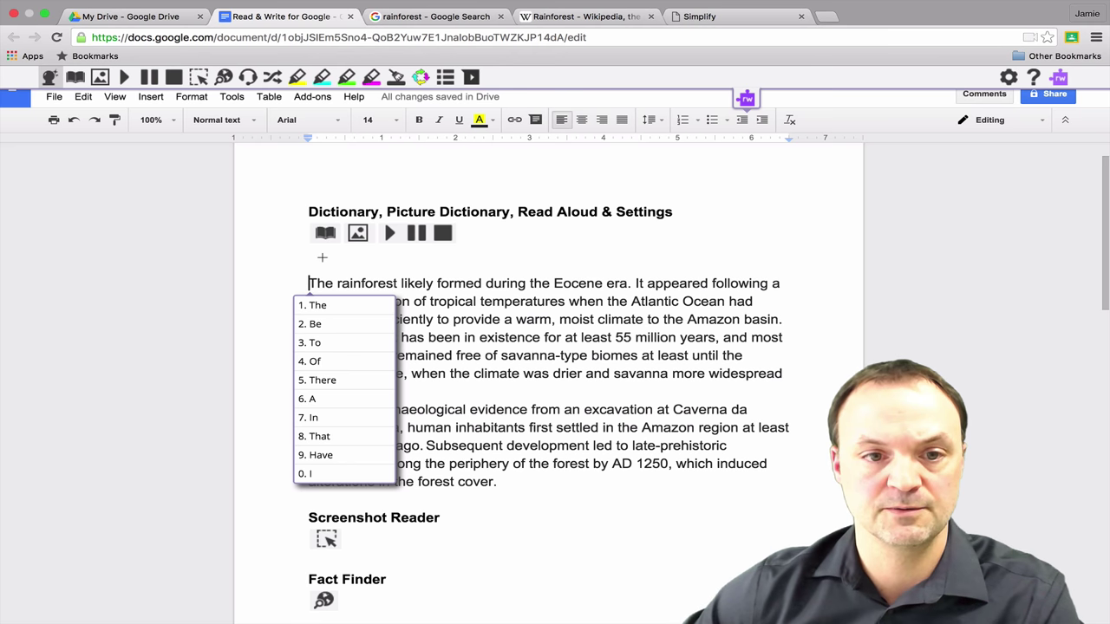
{"action": "left_click", "coordinate": [50, 77]}
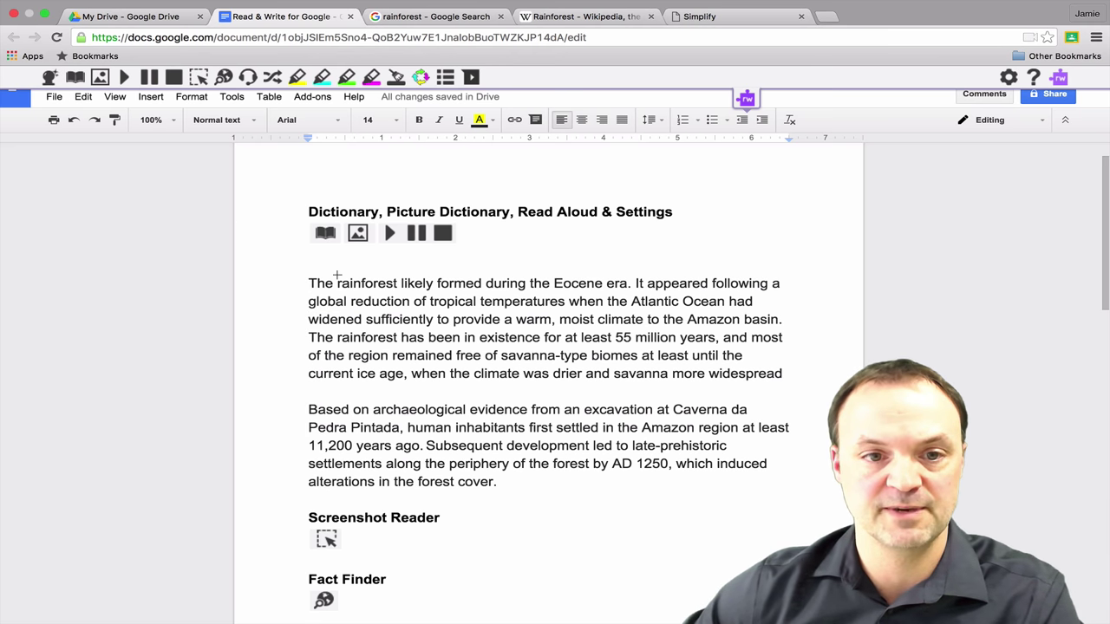
{"action": "left_click_drag", "start_coordinate": [336, 275], "coordinate": [501, 291]}
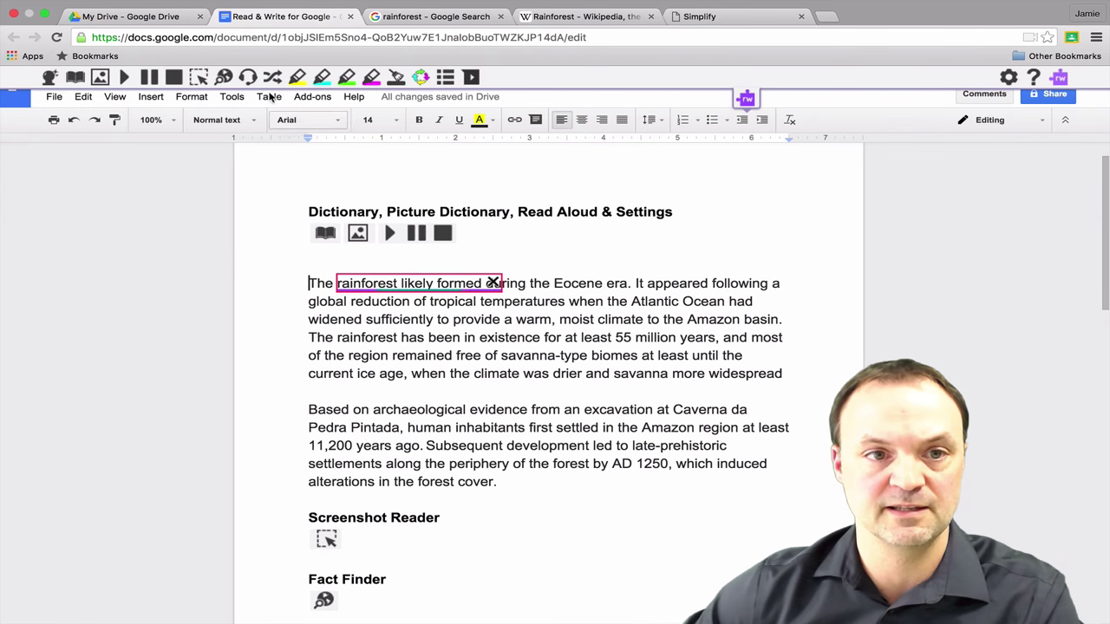
{"action": "left_click", "coordinate": [199, 78]}
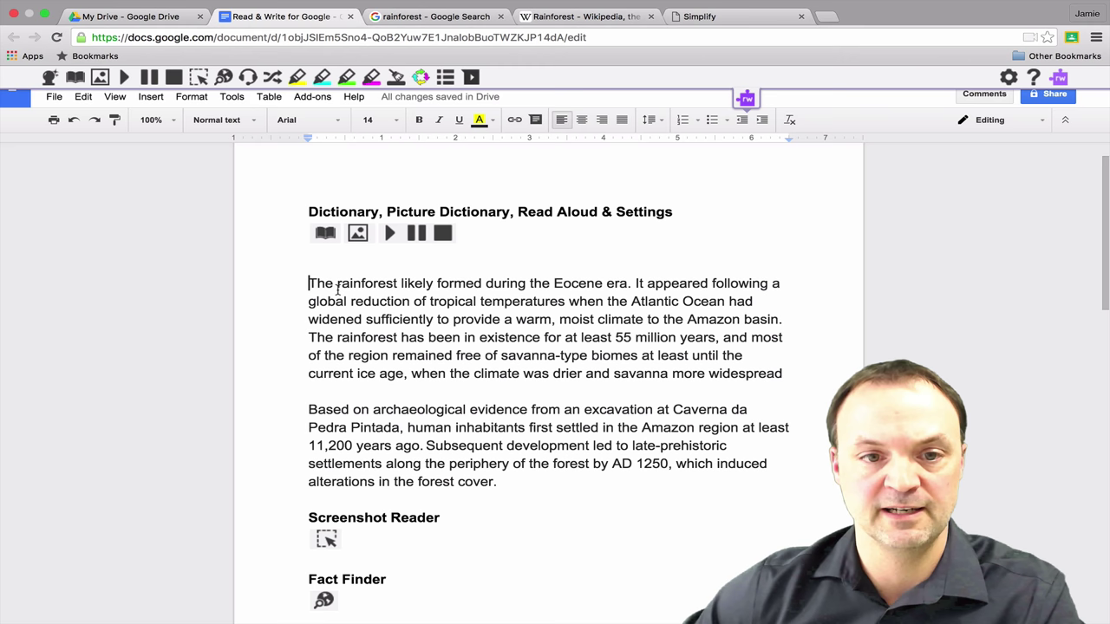
- Highlight the word "rainforest" in the first sentence in yellow, and clear that highlight
{"action": "left_click_drag", "start_coordinate": [335, 283], "coordinate": [400, 283]}
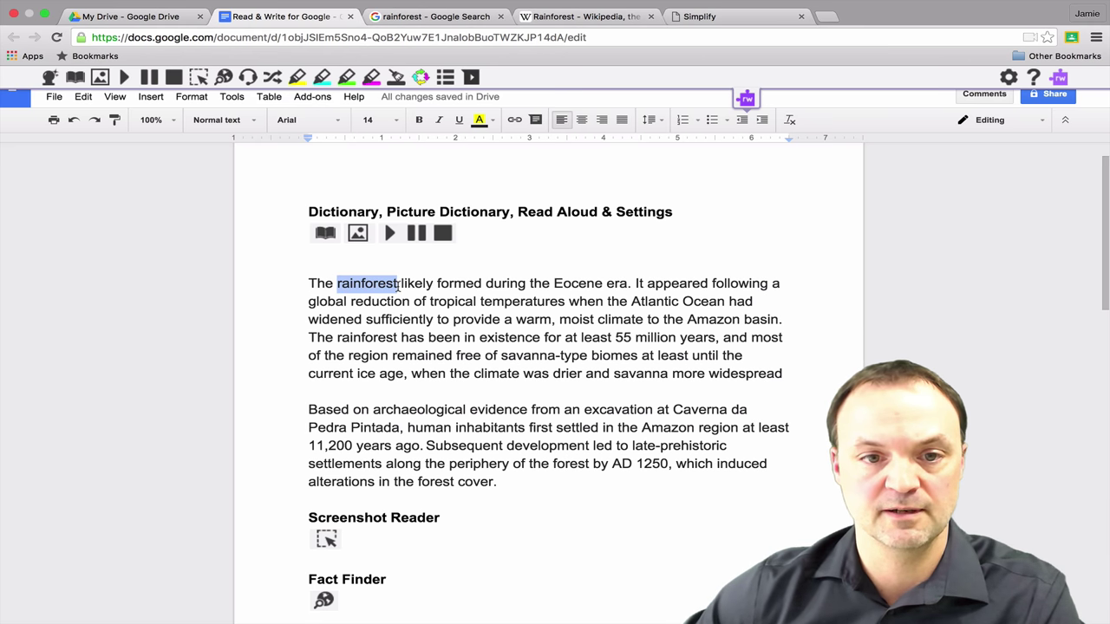
{"action": "left_click", "coordinate": [297, 77]}
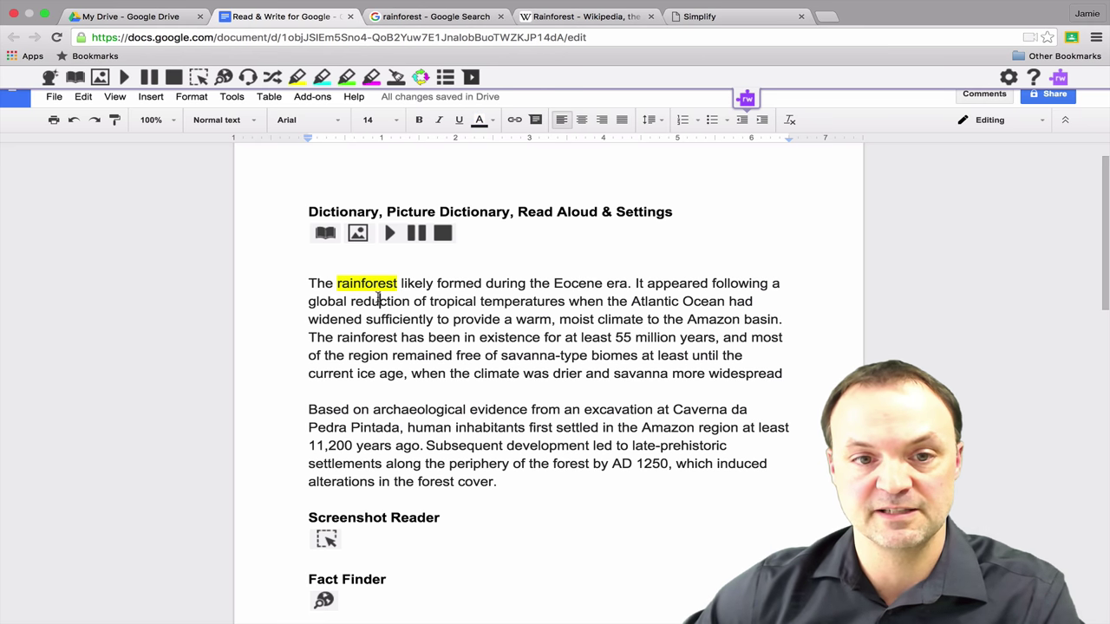
{"action": "left_click_drag", "start_coordinate": [400, 284], "coordinate": [331, 279]}
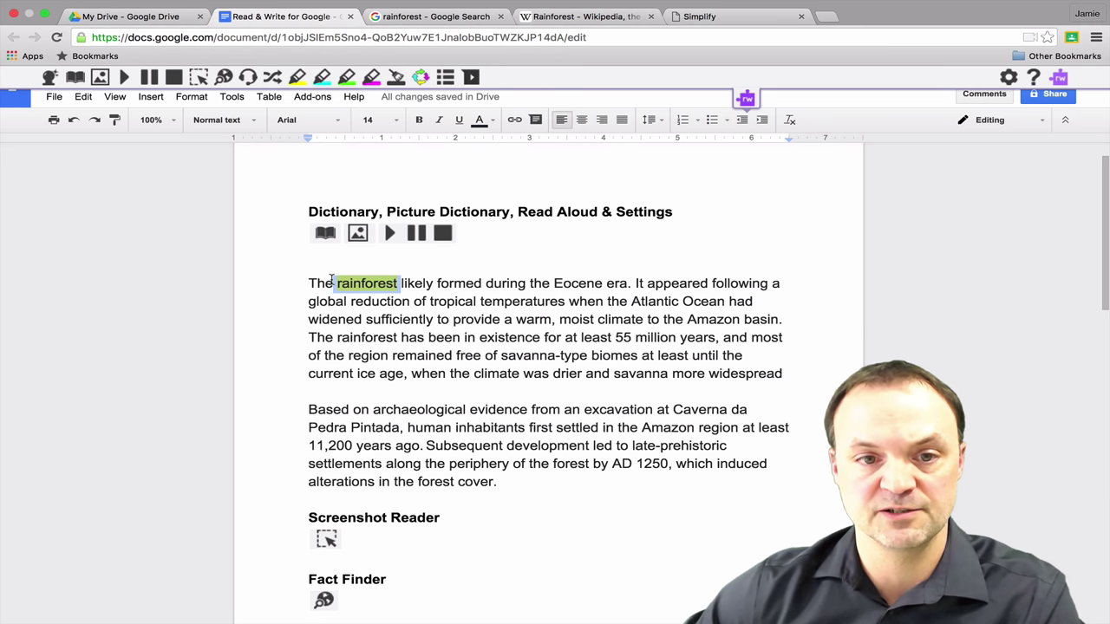
{"action": "left_click", "coordinate": [395, 78]}
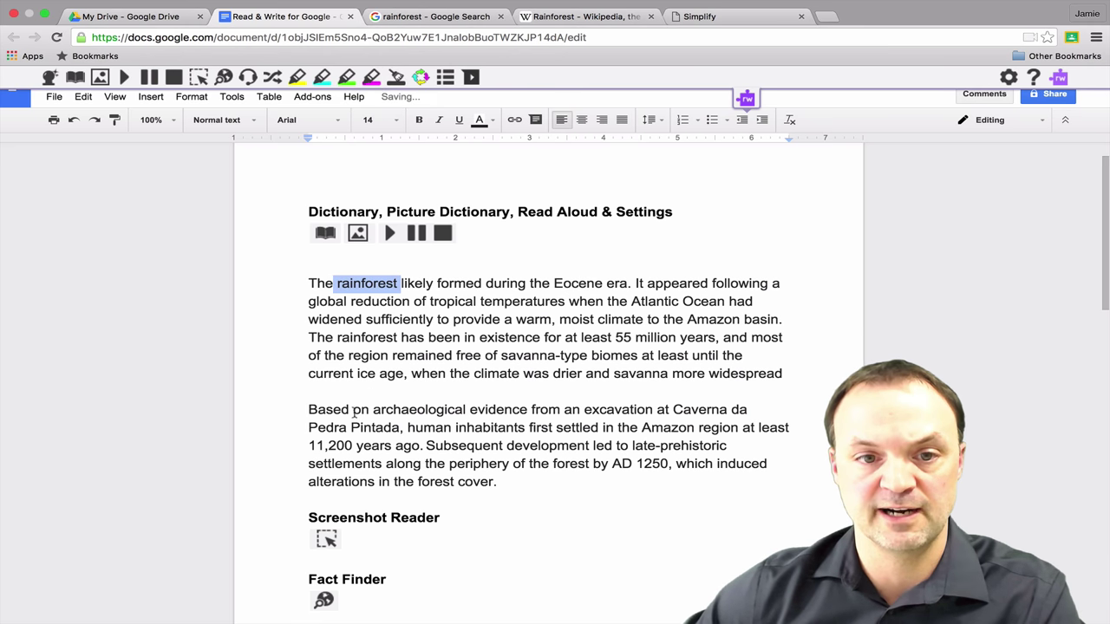
- Highlight "rainforest" in the first sentence in yellow and "sufficiently" in the same paragraph in green
{"action": "left_click", "coordinate": [354, 410]}
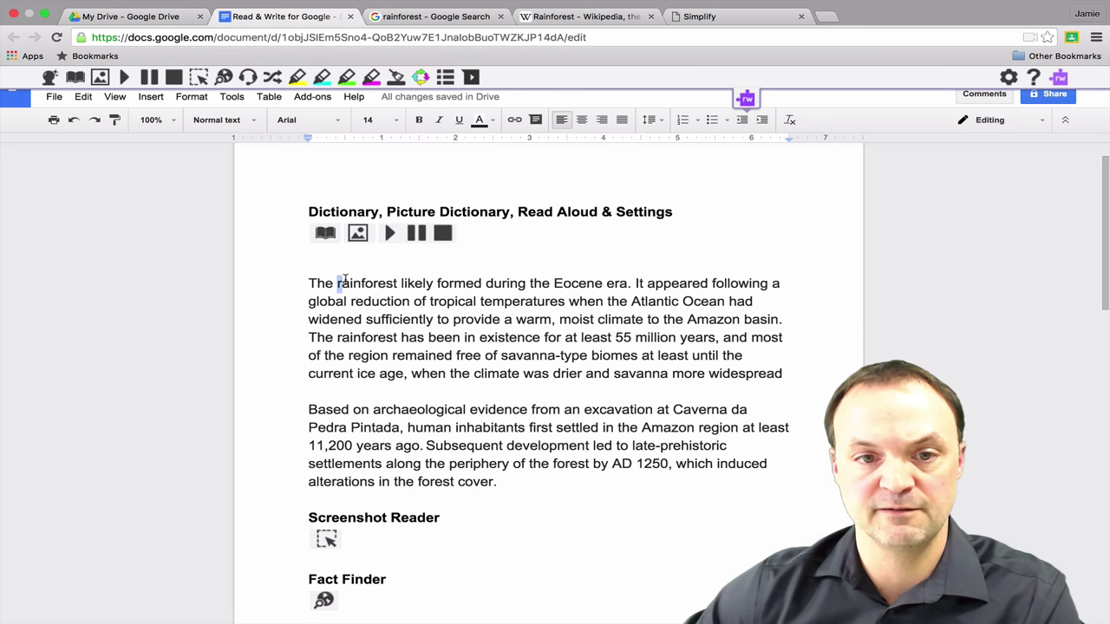
{"action": "left_click_drag", "start_coordinate": [338, 284], "coordinate": [399, 284]}
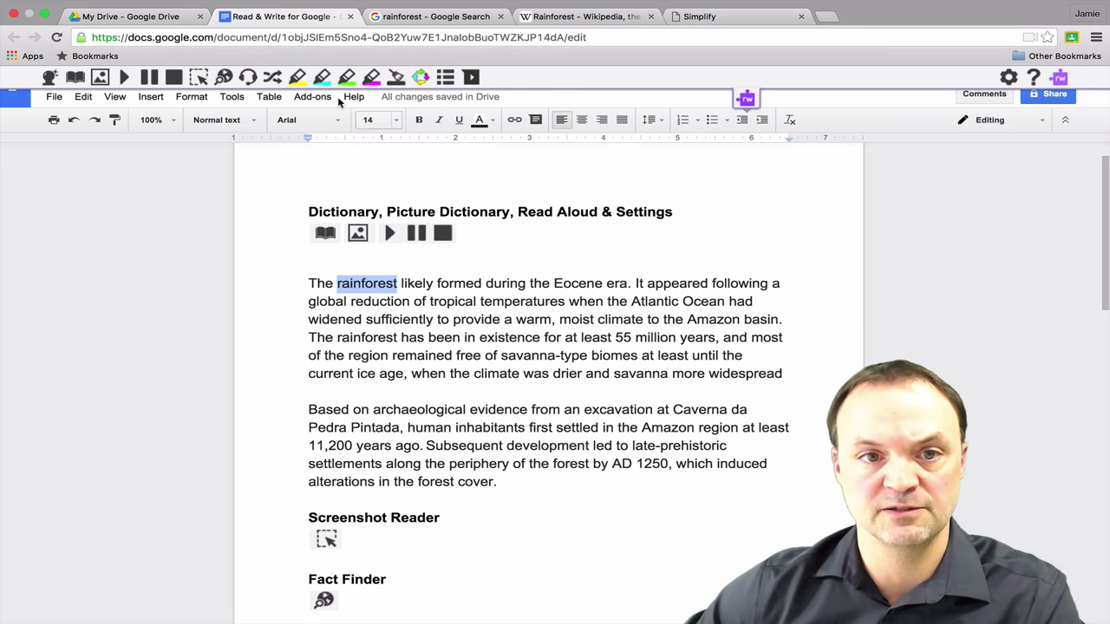
{"action": "left_click", "coordinate": [298, 78]}
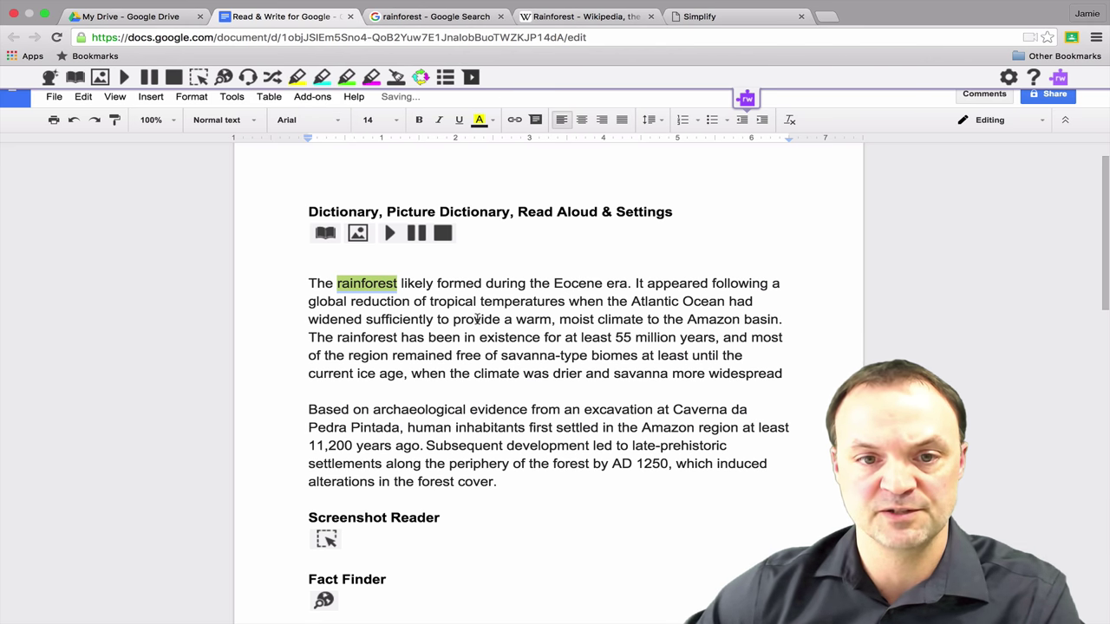
{"action": "left_click_drag", "start_coordinate": [363, 320], "coordinate": [433, 319]}
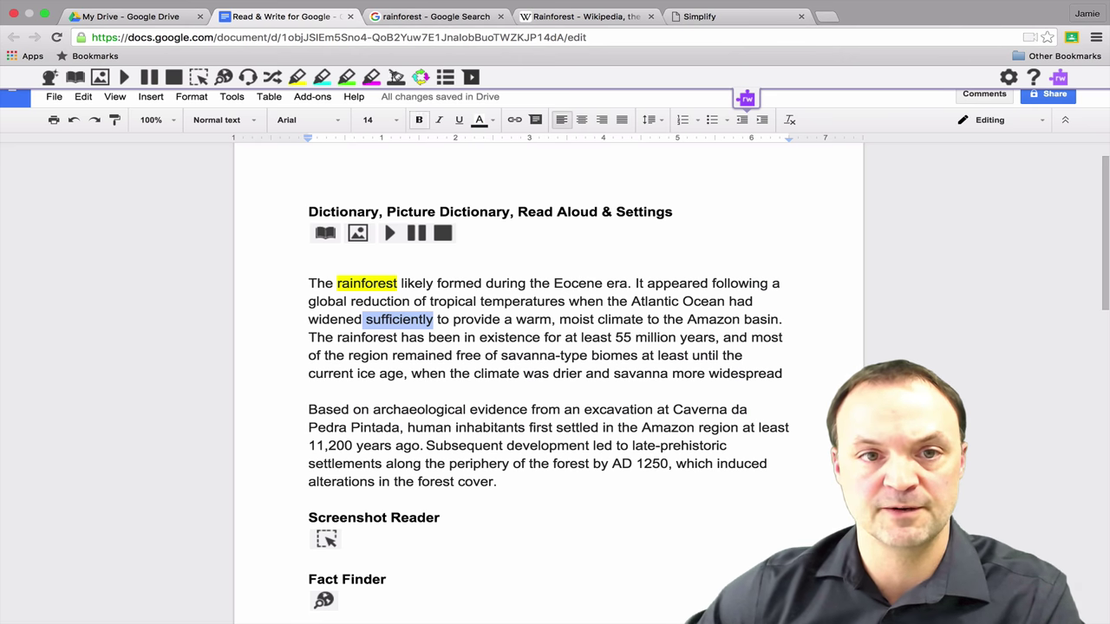
{"action": "left_click", "coordinate": [351, 80]}
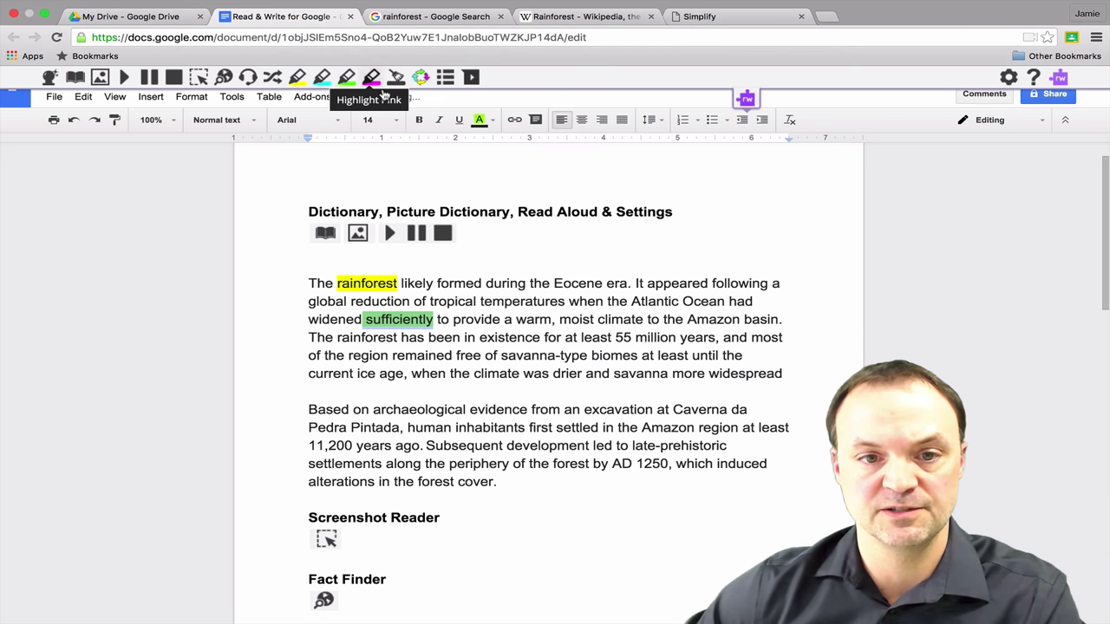
{"action": "left_click", "coordinate": [494, 394]}
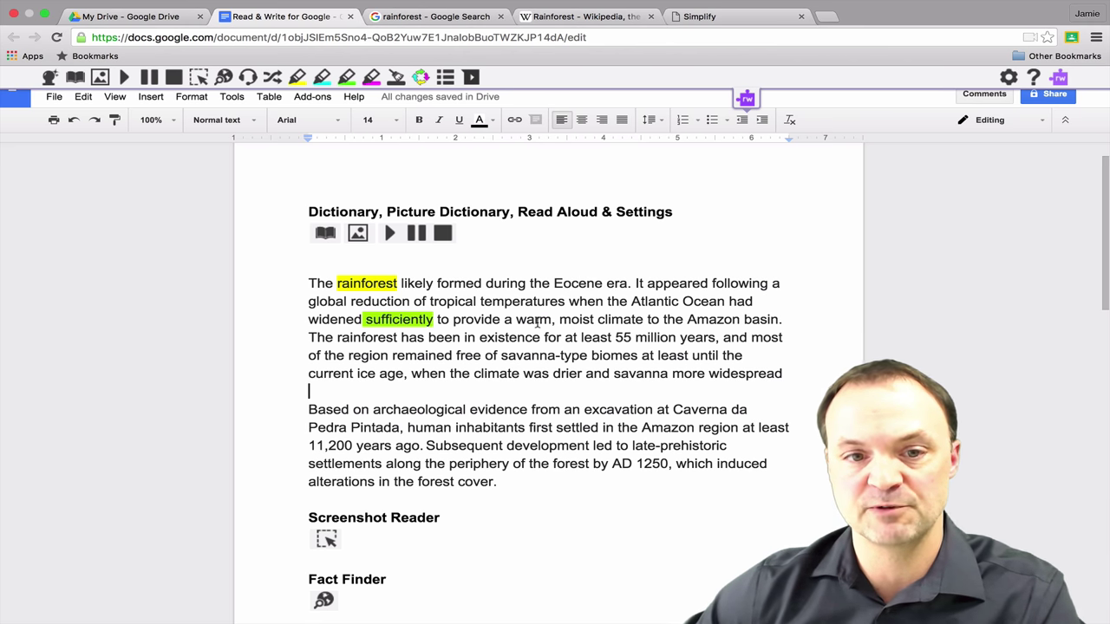
- Collect the highlights of all four colors into a new document, sorted by color, and close that document
{"action": "left_click", "coordinate": [422, 78]}
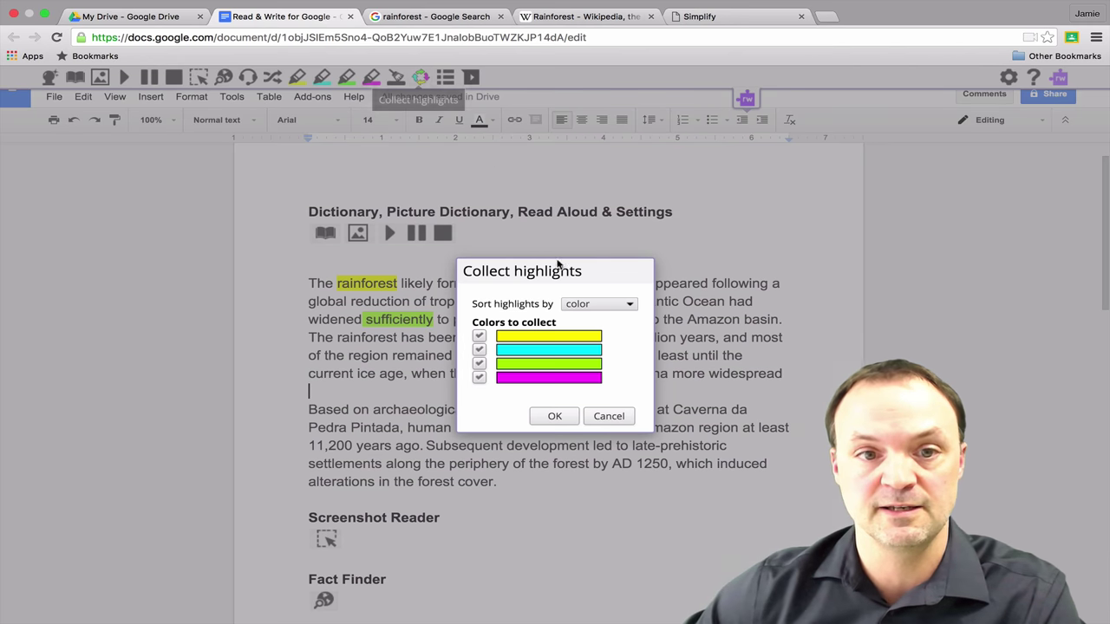
{"action": "left_click", "coordinate": [554, 416]}
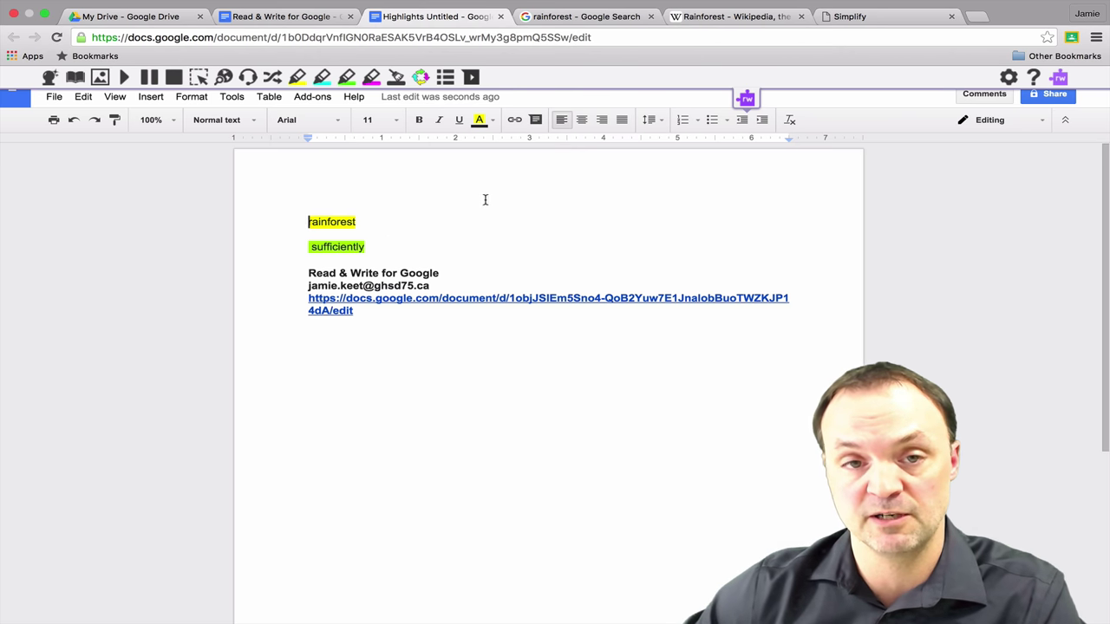
{"action": "left_click", "coordinate": [500, 17]}
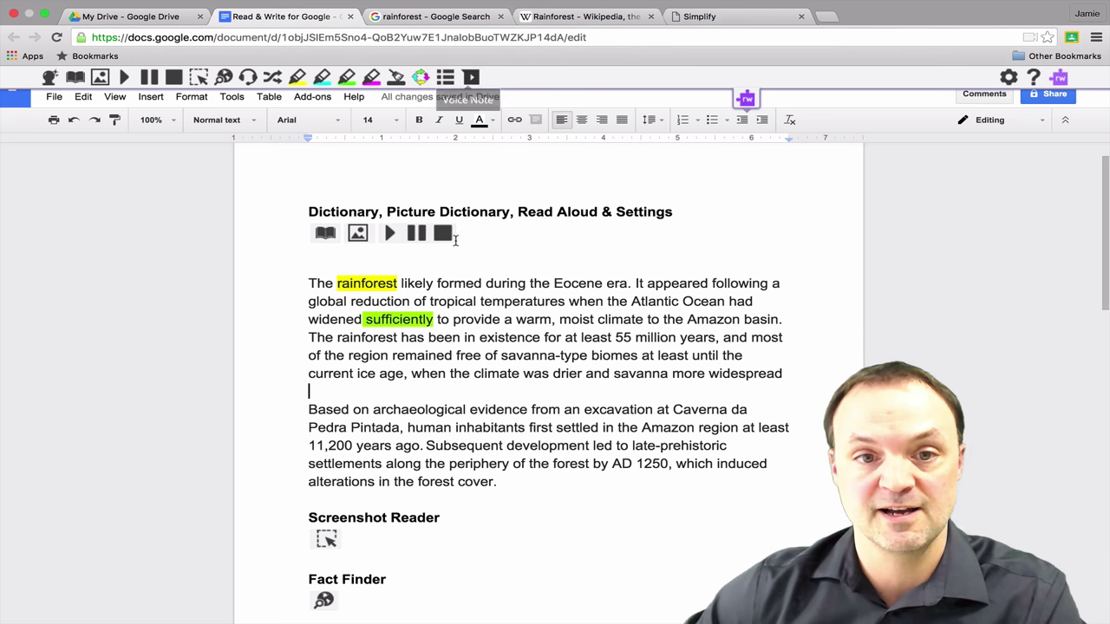
- Create a vocabulary list from the highlighted words, check its rainforest row, and return to the rainforest document
{"action": "left_click", "coordinate": [445, 77]}
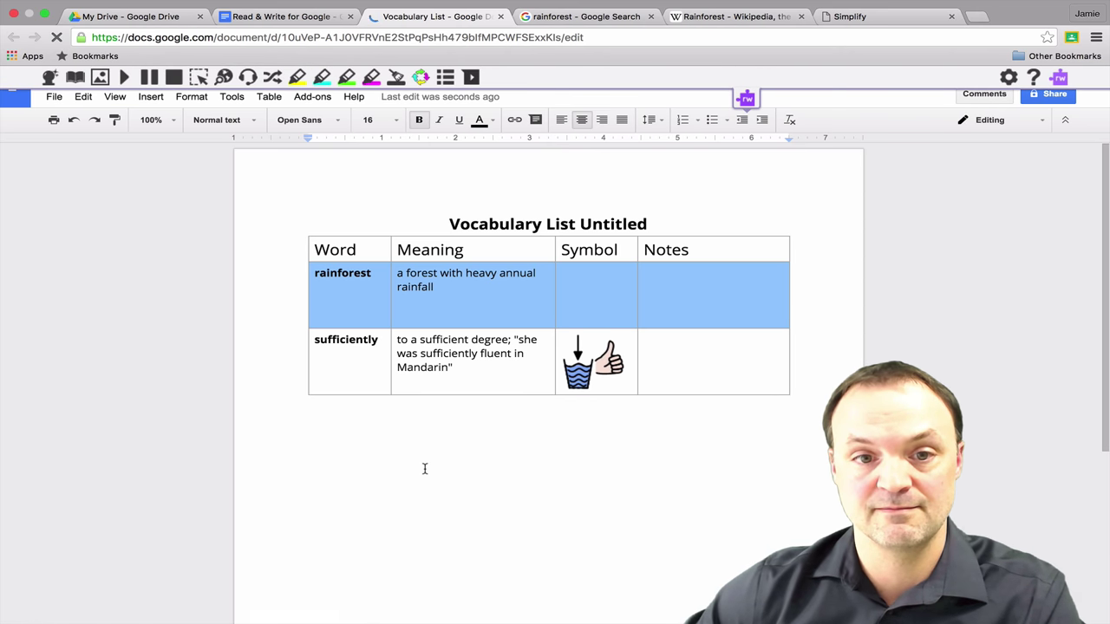
{"action": "left_click", "coordinate": [640, 308]}
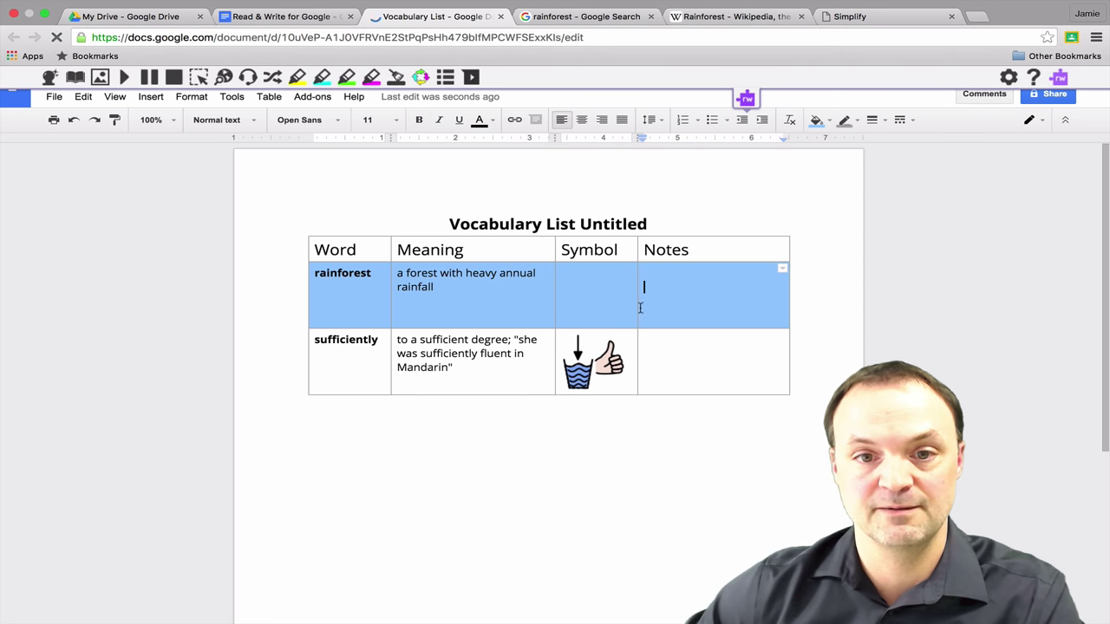
{"action": "left_click", "coordinate": [491, 307]}
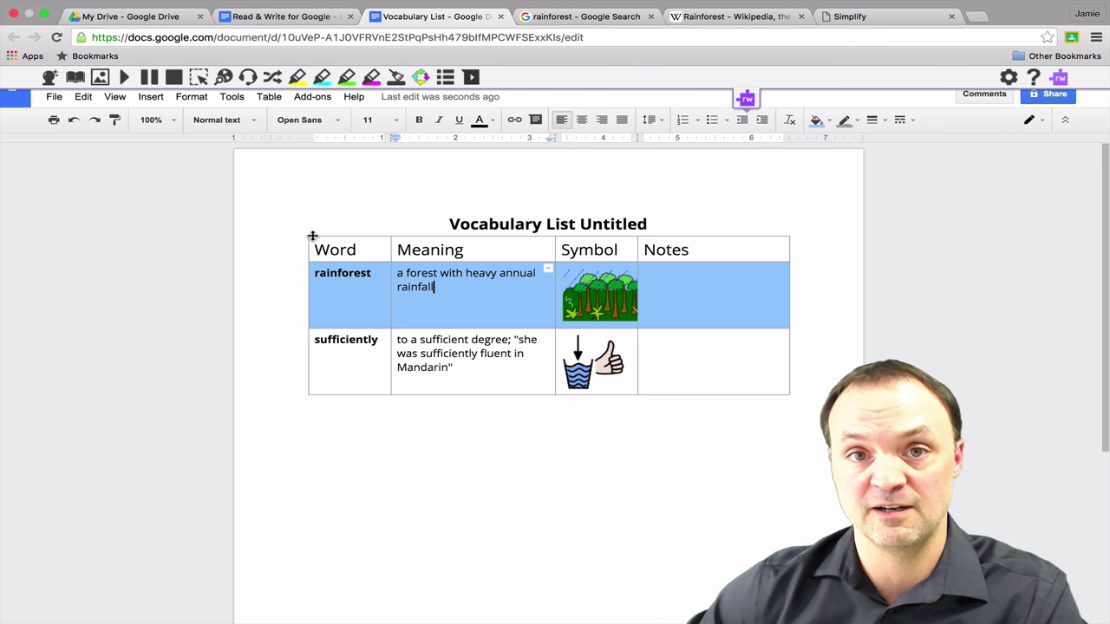
{"action": "left_click", "coordinate": [288, 18]}
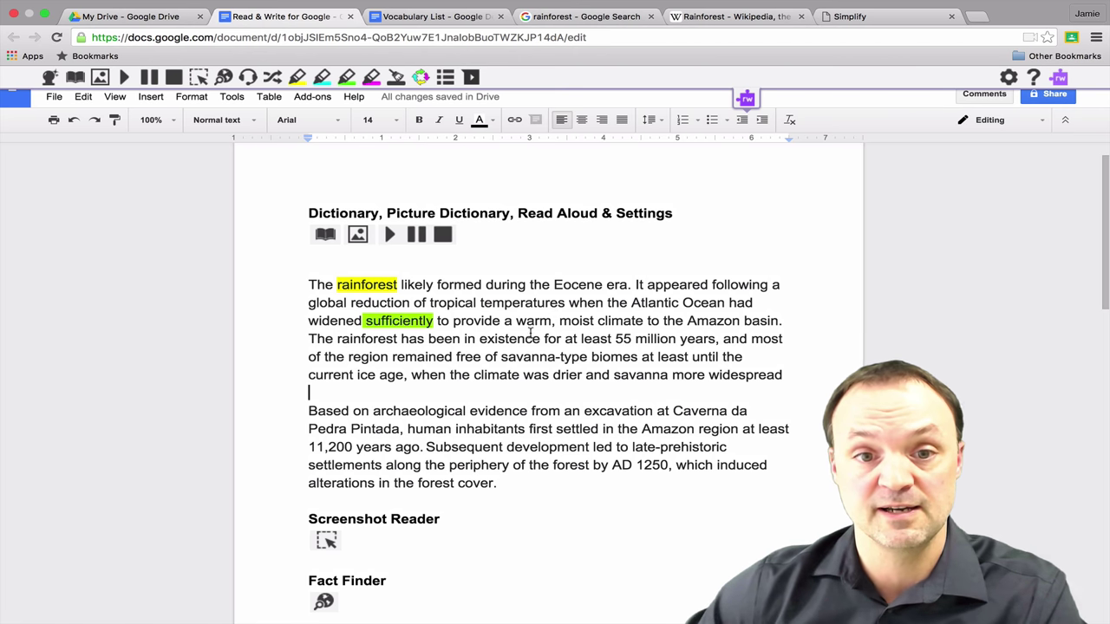
{"action": "scroll", "coordinate": [510, 295], "scroll_direction": "down", "scroll_amount": 4}
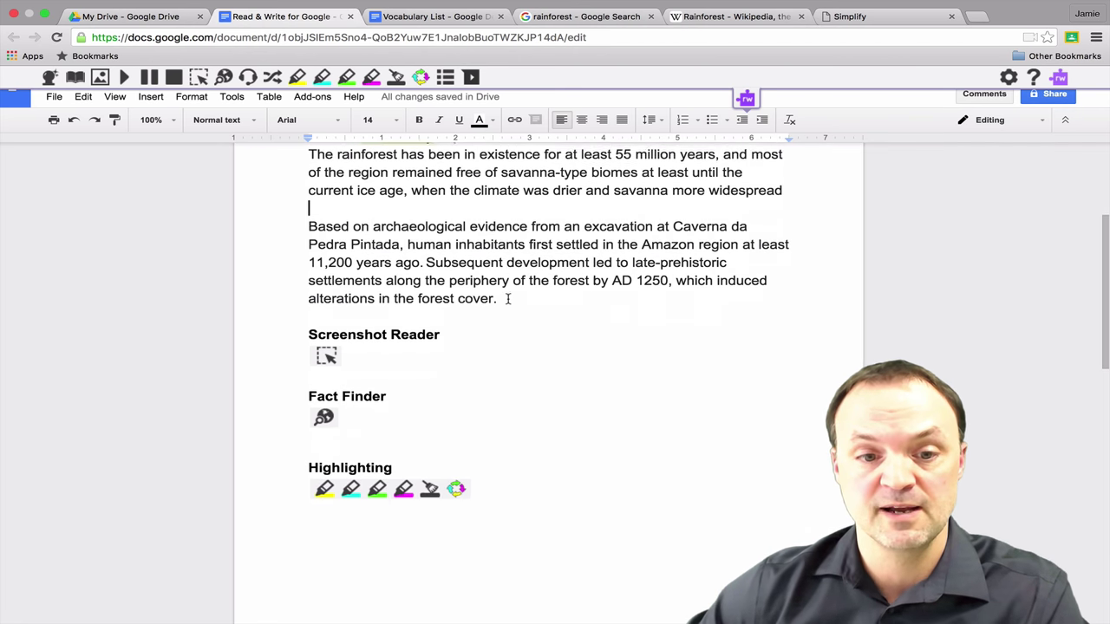
{"action": "scroll", "coordinate": [509, 330], "scroll_direction": "up", "scroll_amount": 4}
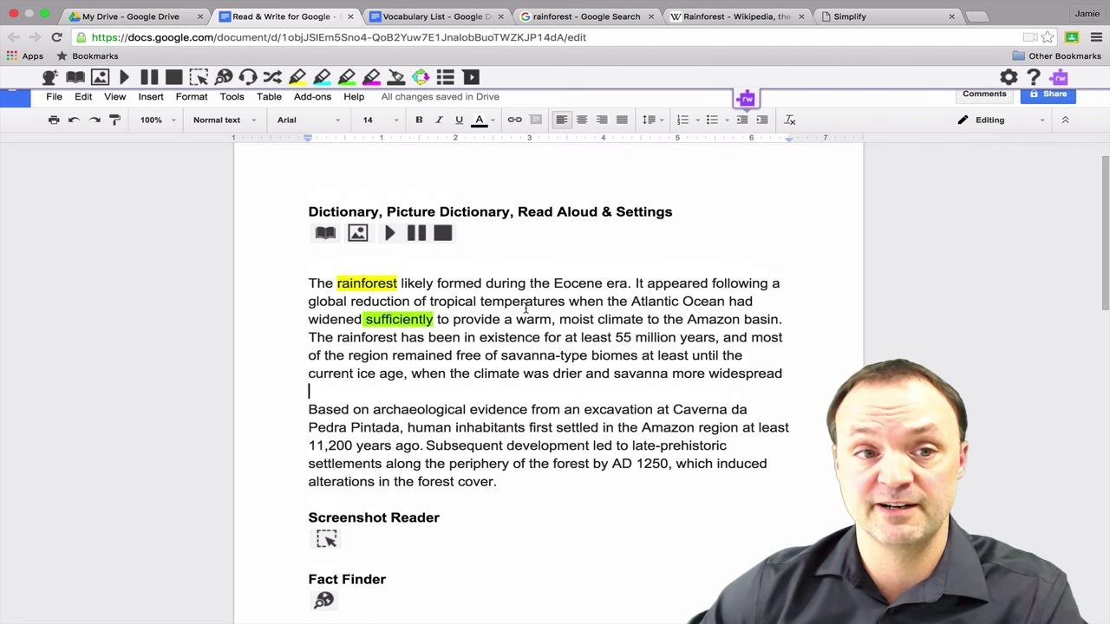
{"action": "scroll", "coordinate": [550, 324], "scroll_direction": "down", "scroll_amount": 1}
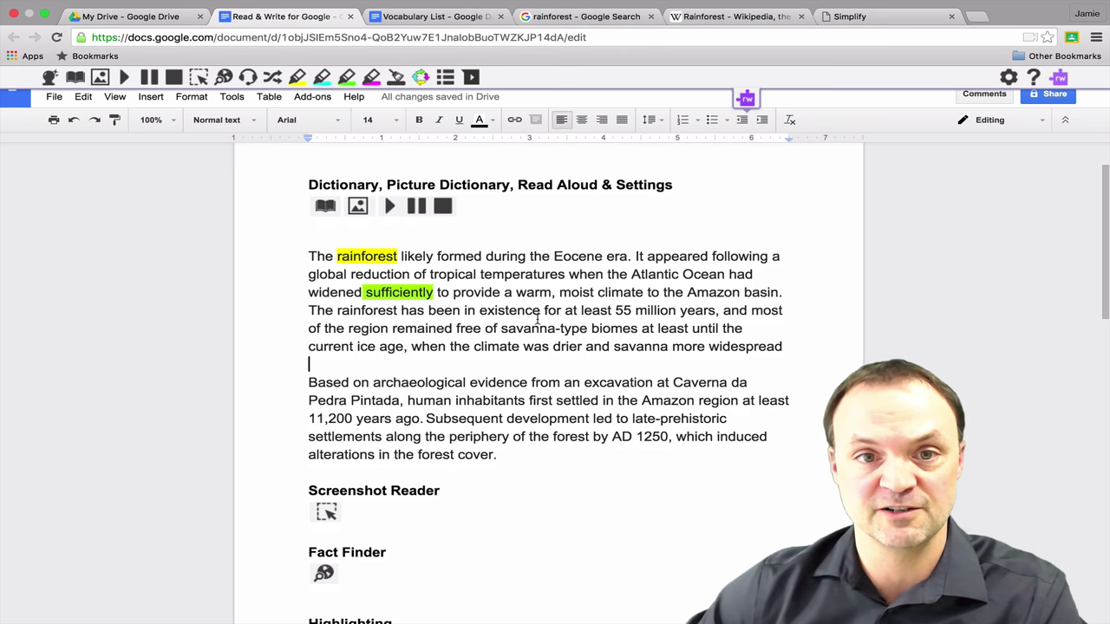
{"action": "scroll", "coordinate": [537, 321], "scroll_direction": "down", "scroll_amount": 1}
{"action": "scroll", "coordinate": [537, 321], "scroll_direction": "up", "scroll_amount": 3}
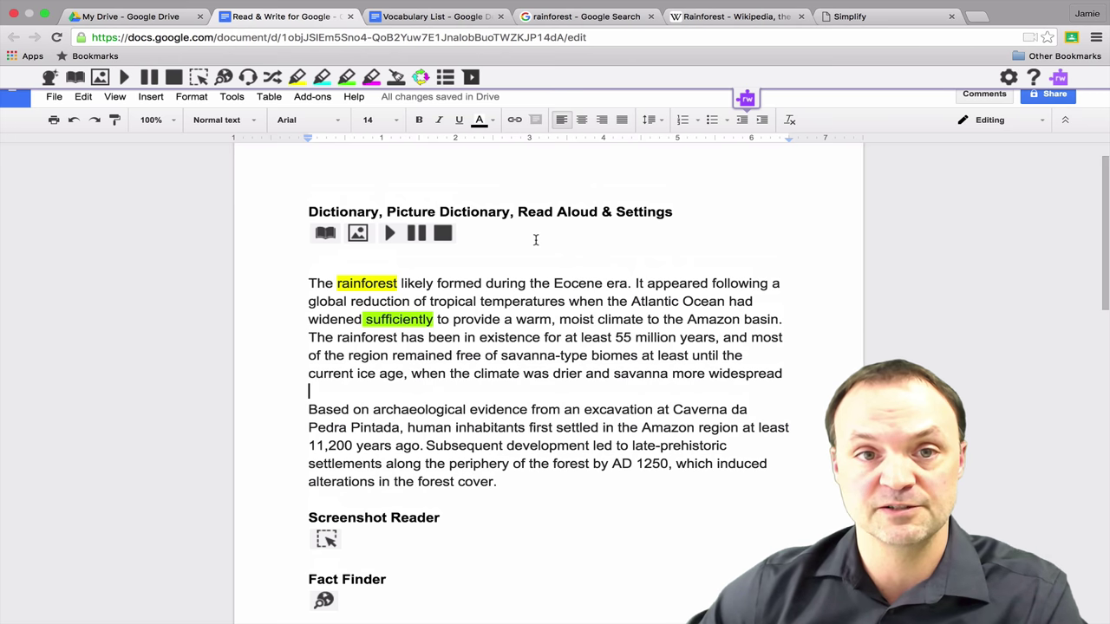
- Open the Wikipedia article on Rainforest from the Google search results and show the Read&Write for Google Chrome toolbar on it
{"action": "left_click", "coordinate": [571, 19]}
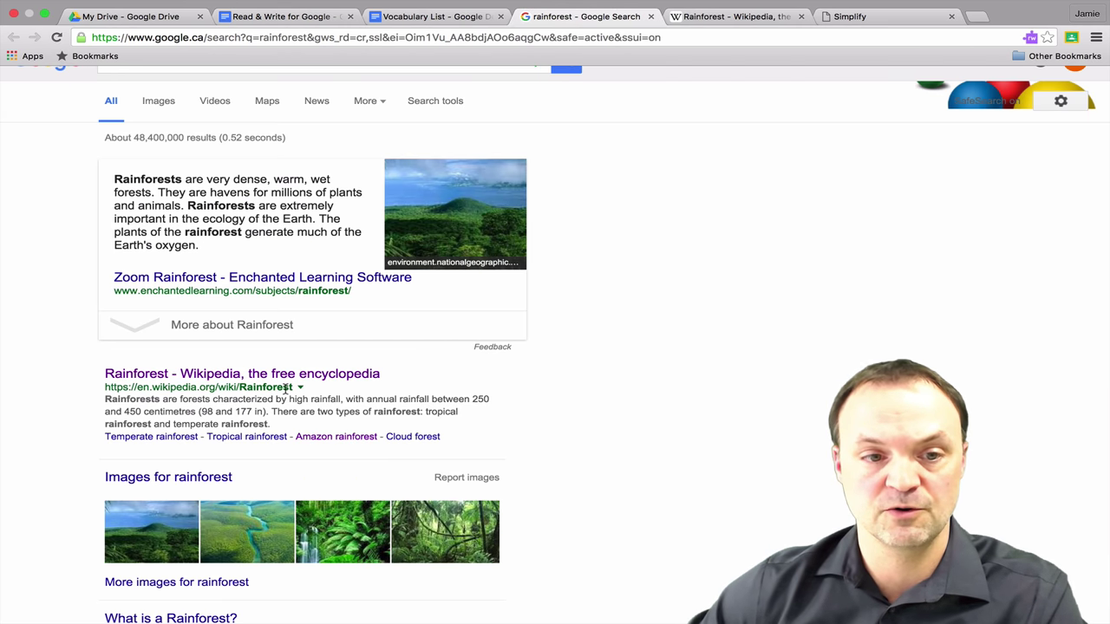
{"action": "left_click", "coordinate": [356, 373]}
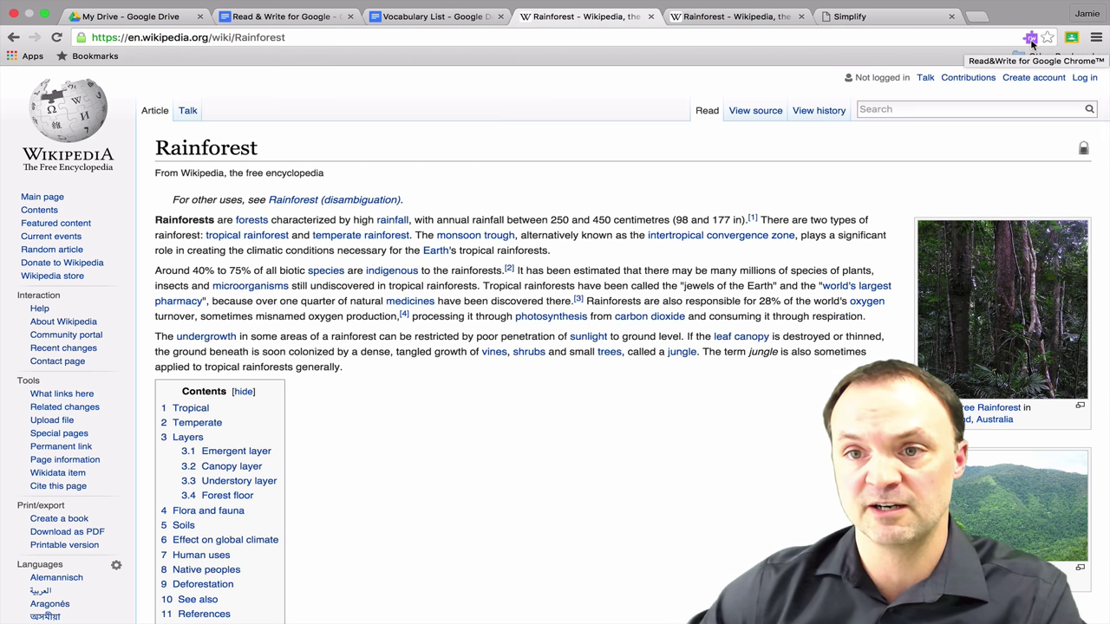
{"action": "left_click", "coordinate": [1031, 39]}
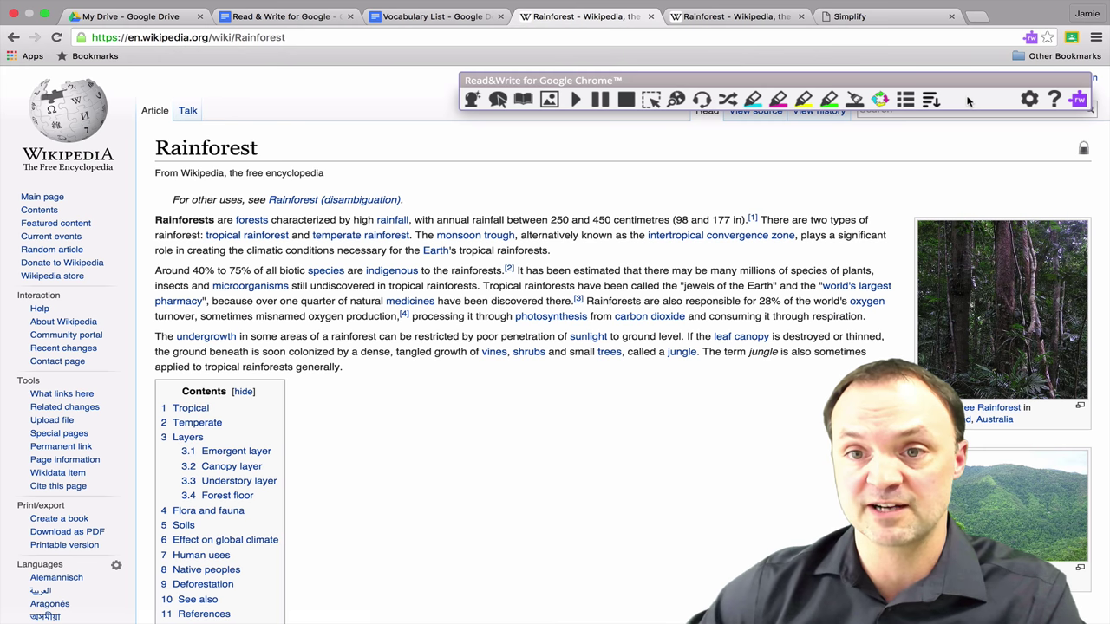
- Simplify the Wikipedia Rainforest article and look through the simplified page down to the Tropical section
{"action": "left_click", "coordinate": [932, 101]}
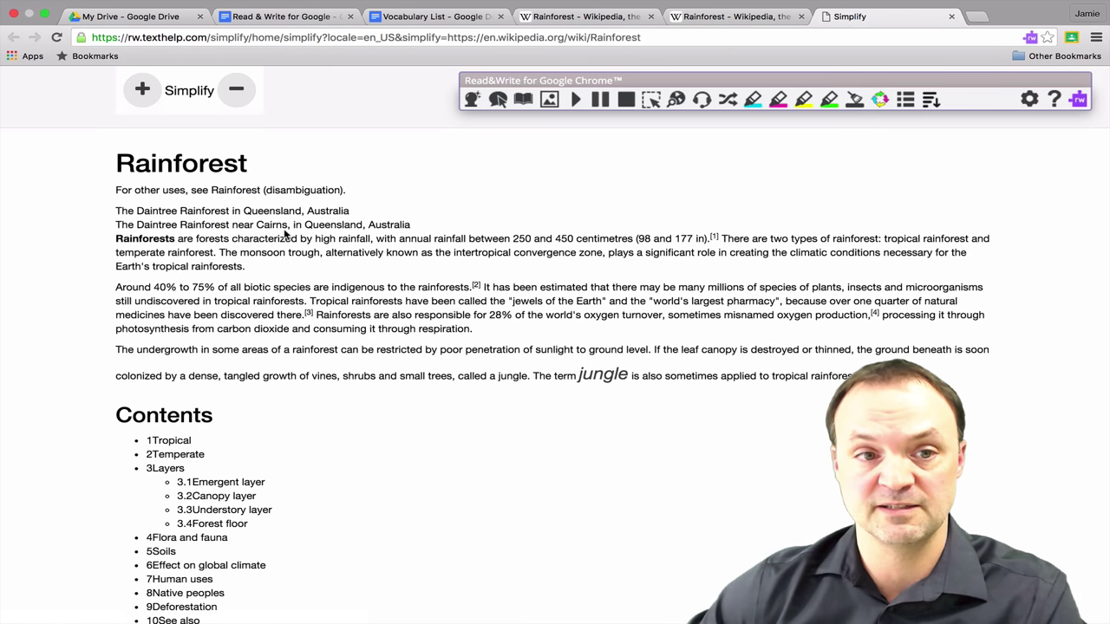
{"action": "scroll", "coordinate": [339, 241], "scroll_direction": "down", "scroll_amount": 4}
{"action": "scroll", "coordinate": [399, 280], "scroll_direction": "down", "scroll_amount": 10}
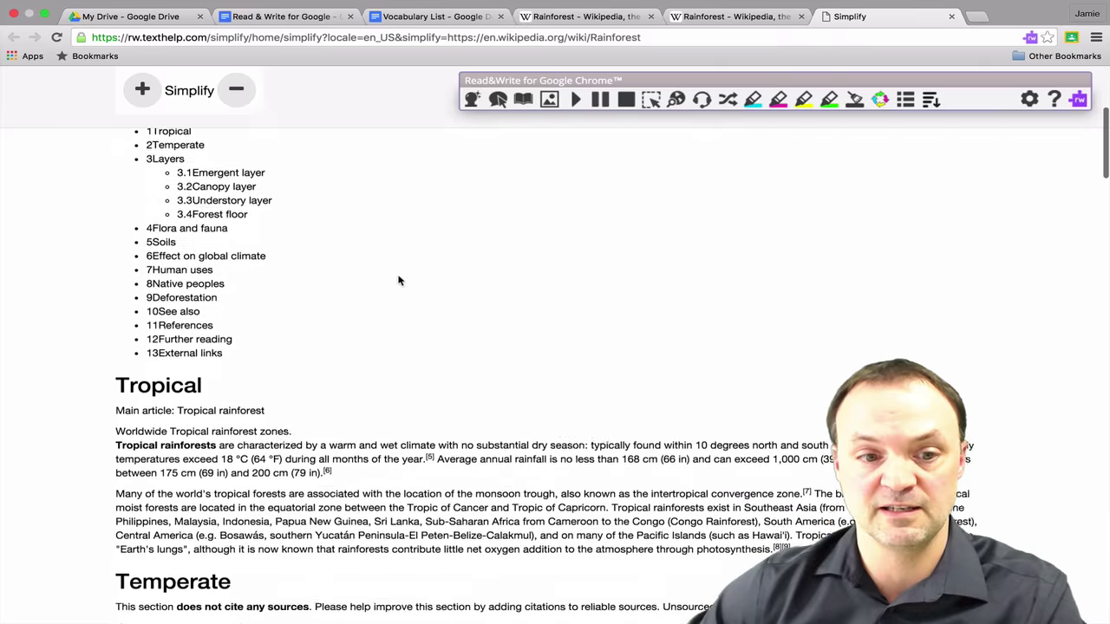
{"action": "scroll", "coordinate": [420, 403], "scroll_direction": "up", "scroll_amount": 5}
{"action": "scroll", "coordinate": [420, 404], "scroll_direction": "up", "scroll_amount": 10}
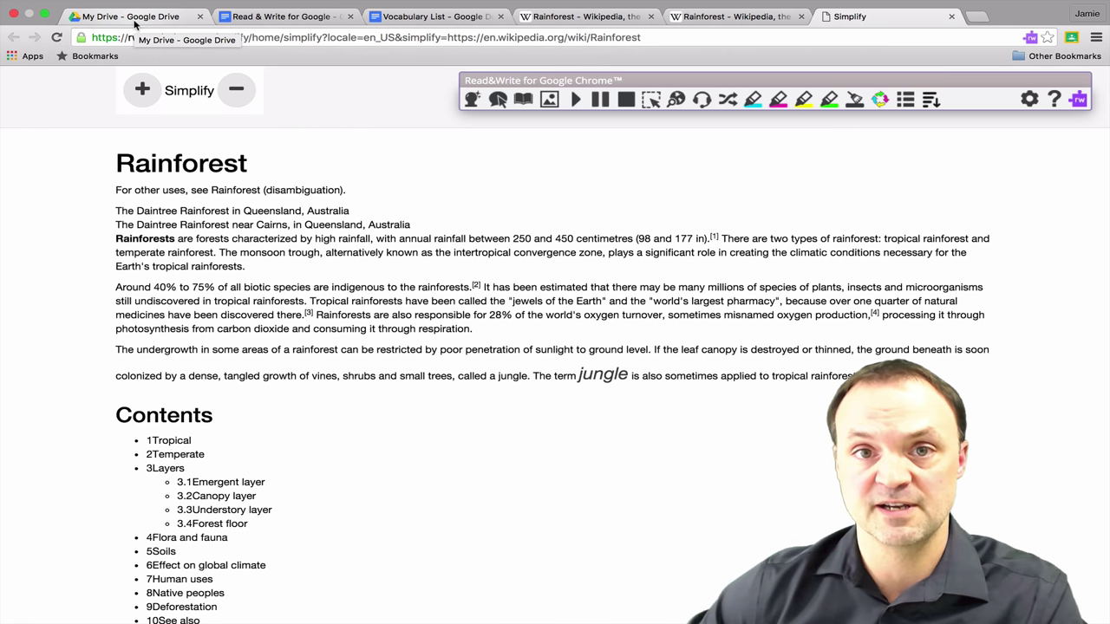
- Switch to Google Drive and enable "Use by default" for Read&Write for Google among the connected apps in the Drive settings
{"action": "left_click", "coordinate": [156, 20]}
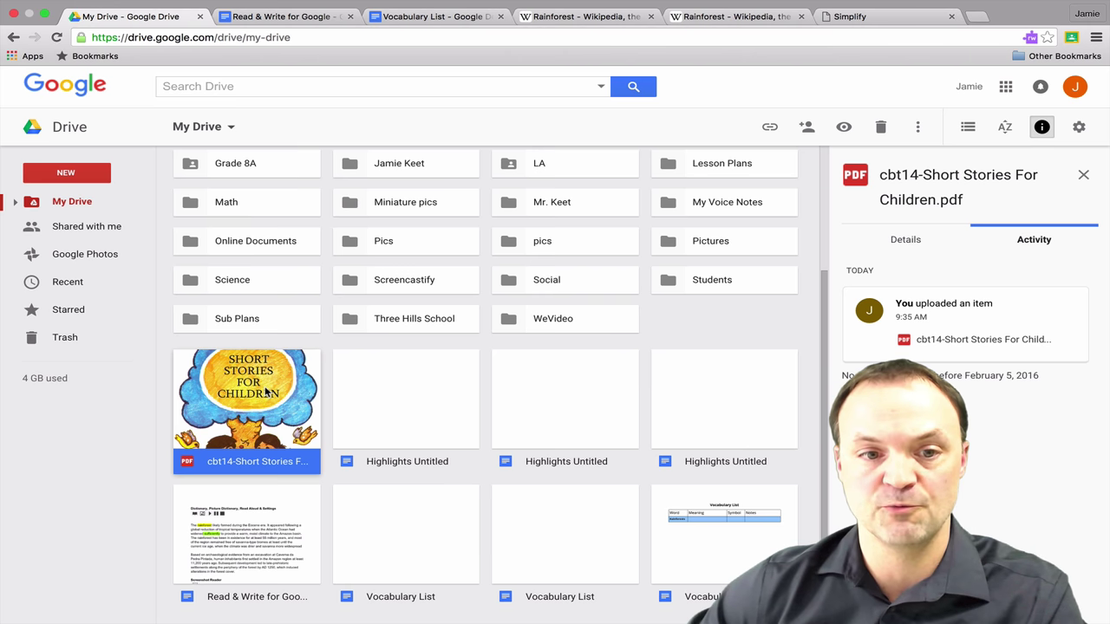
{"action": "double_click", "coordinate": [279, 429]}
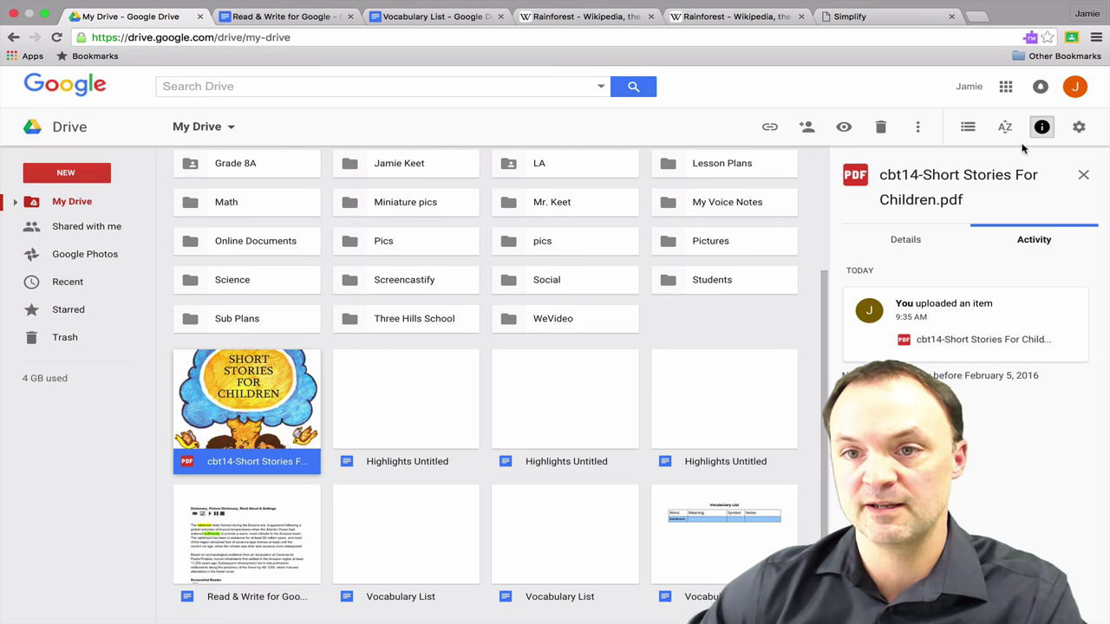
{"action": "left_click", "coordinate": [1079, 128]}
{"action": "left_click", "coordinate": [1026, 159]}
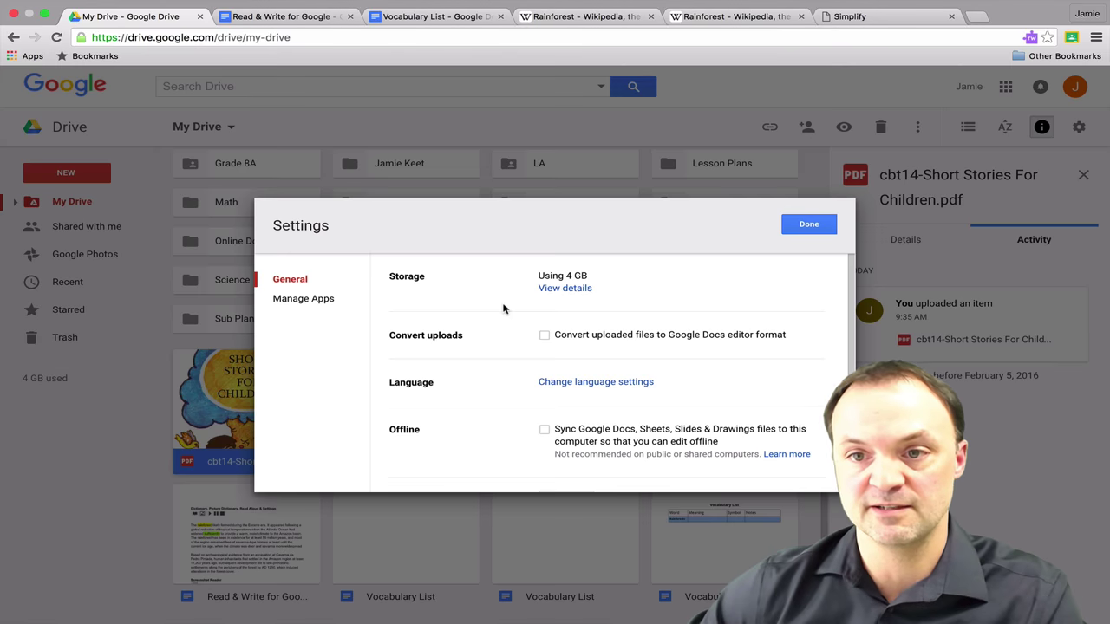
{"action": "scroll", "coordinate": [509, 310], "scroll_direction": "down", "scroll_amount": 1}
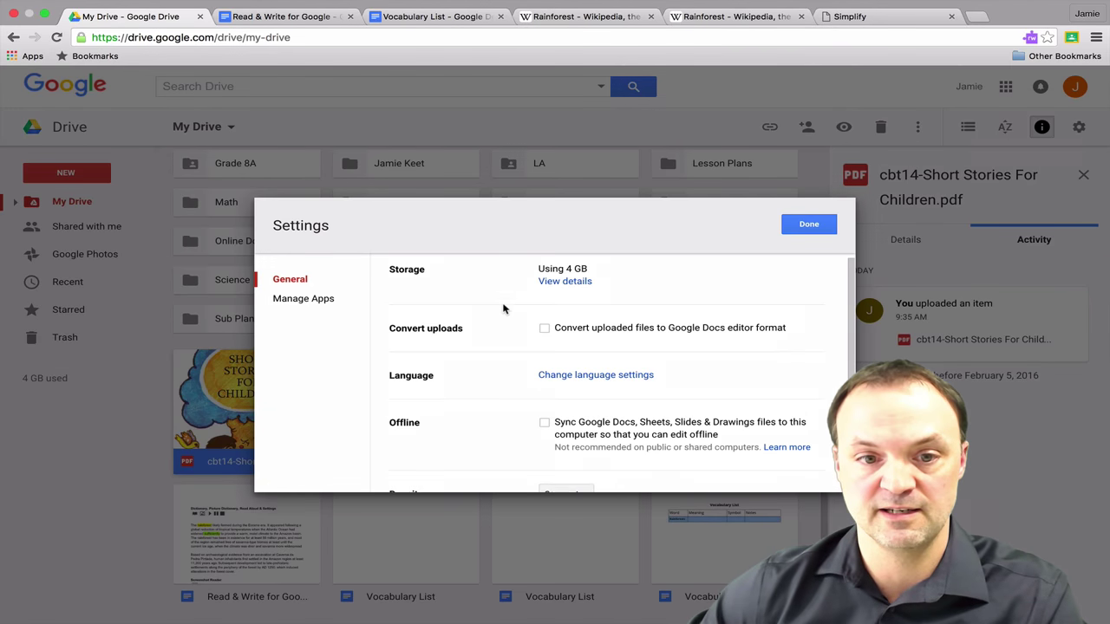
{"action": "left_click", "coordinate": [308, 301]}
{"action": "scroll", "coordinate": [532, 379], "scroll_direction": "down", "scroll_amount": 5}
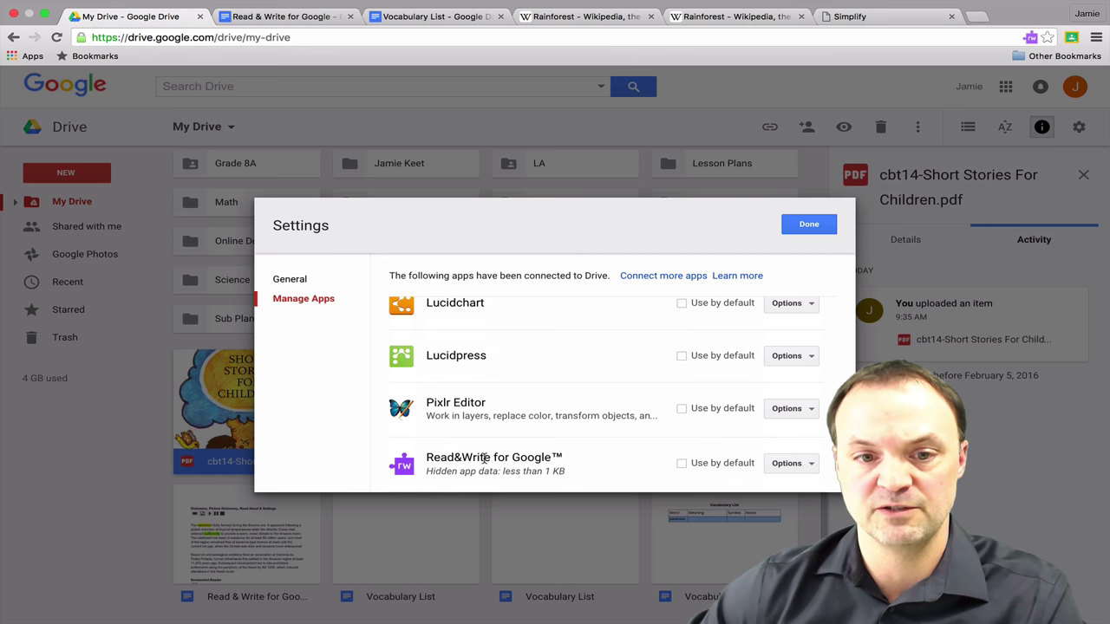
{"action": "left_click", "coordinate": [682, 464]}
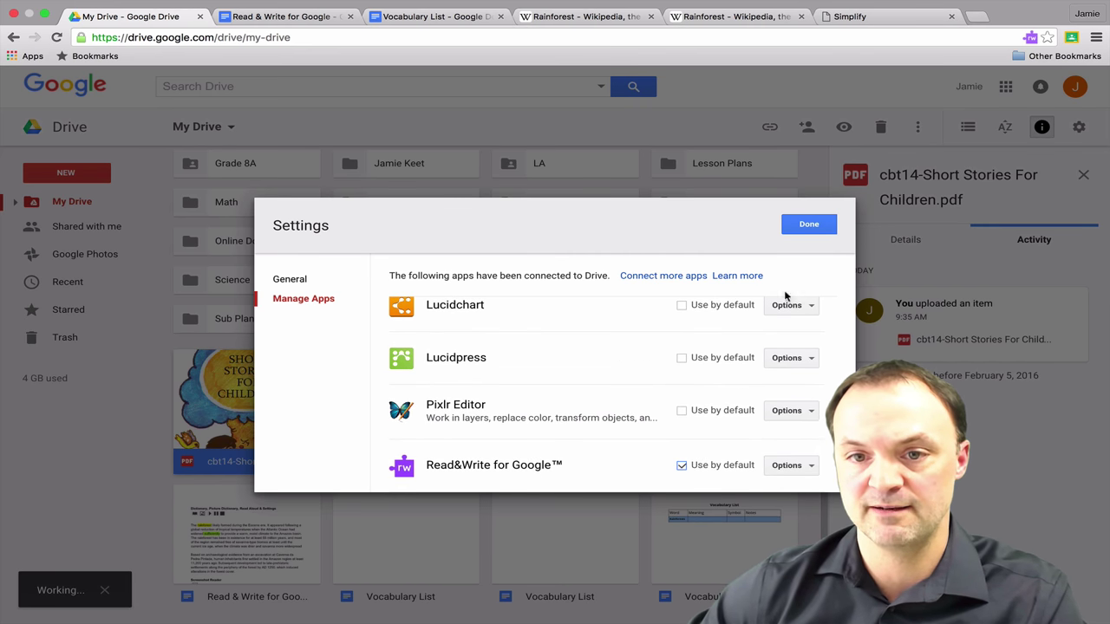
{"action": "left_click", "coordinate": [807, 224]}
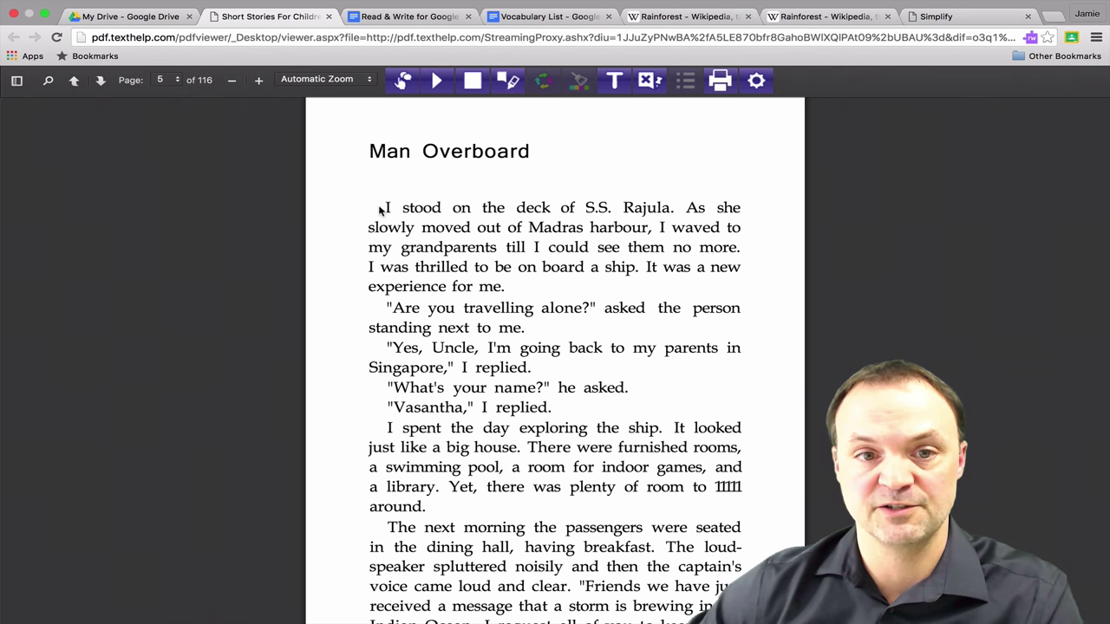
- Bring up the pop-up word tools for "stood" and "grandparents" in the Man Overboard story of the PDF
{"action": "double_click", "coordinate": [399, 208]}
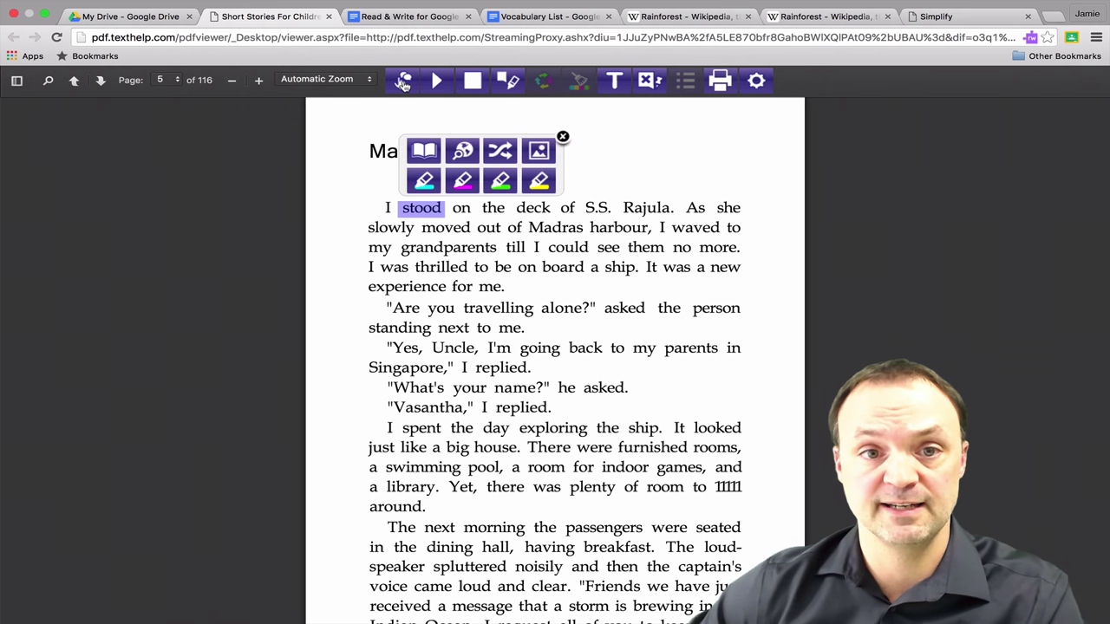
{"action": "double_click", "coordinate": [456, 248]}
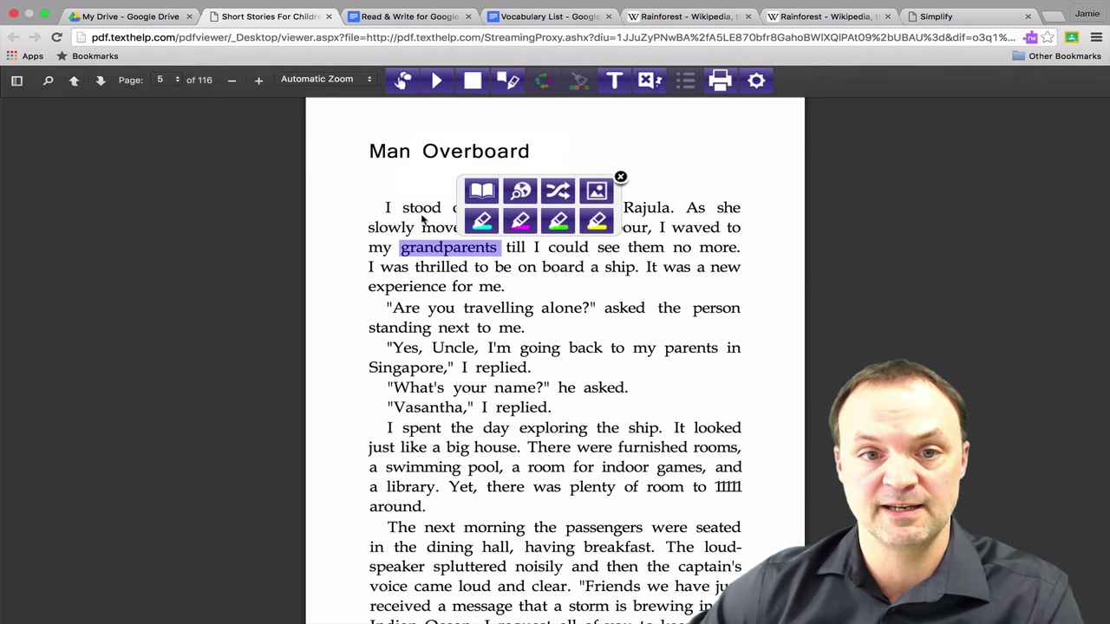
- Turn off the pop-up word tools and have the Man Overboard story read aloud from its first sentence
{"action": "double_click", "coordinate": [389, 208]}
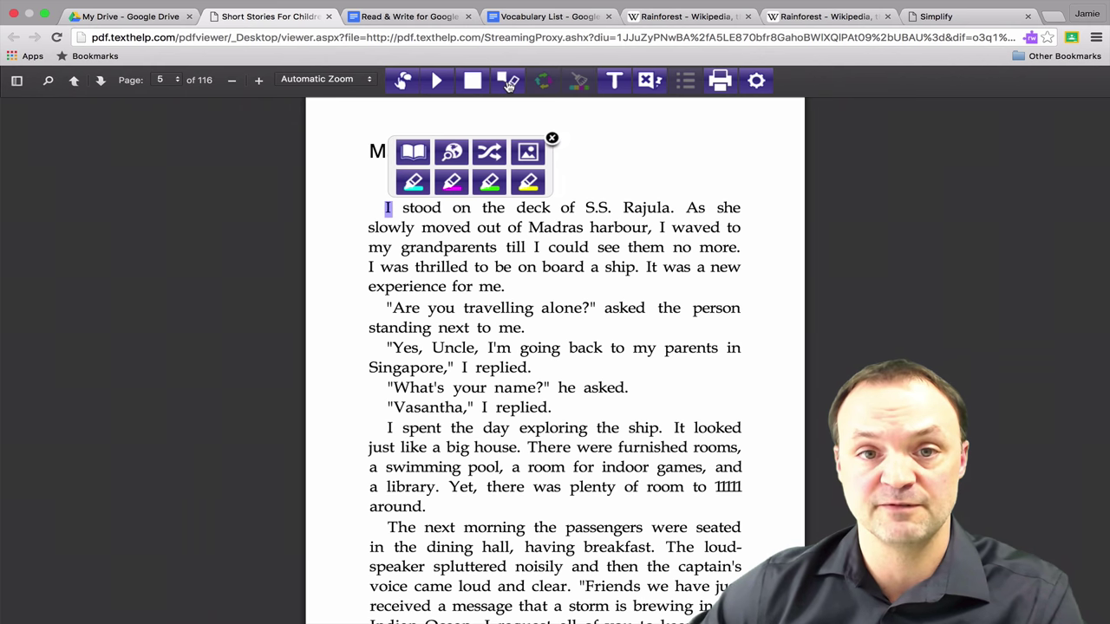
{"action": "left_click", "coordinate": [551, 140]}
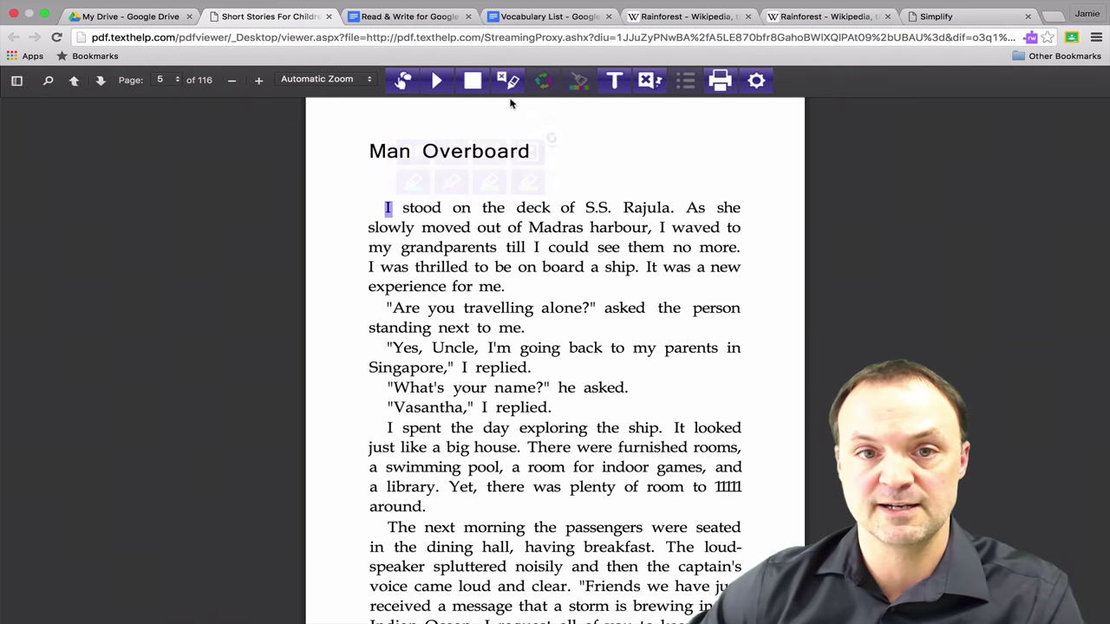
{"action": "left_click", "coordinate": [437, 81]}
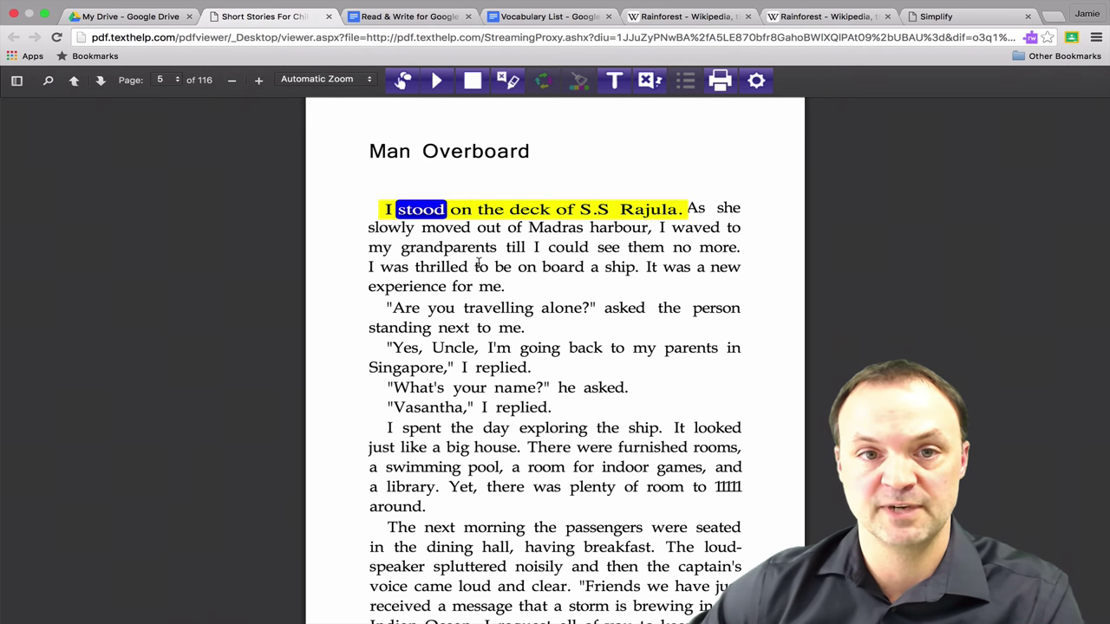
- Stop the read-aloud and add the typed text "Hello" on the page just above the story's first paragraph
{"action": "left_click", "coordinate": [474, 81]}
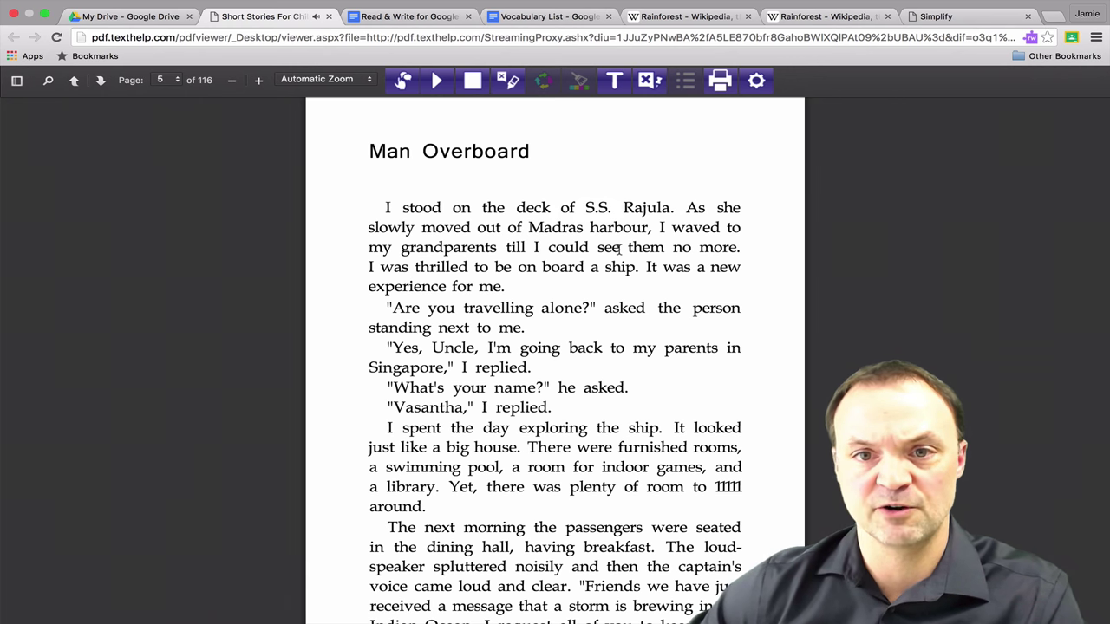
{"action": "left_click", "coordinate": [616, 82]}
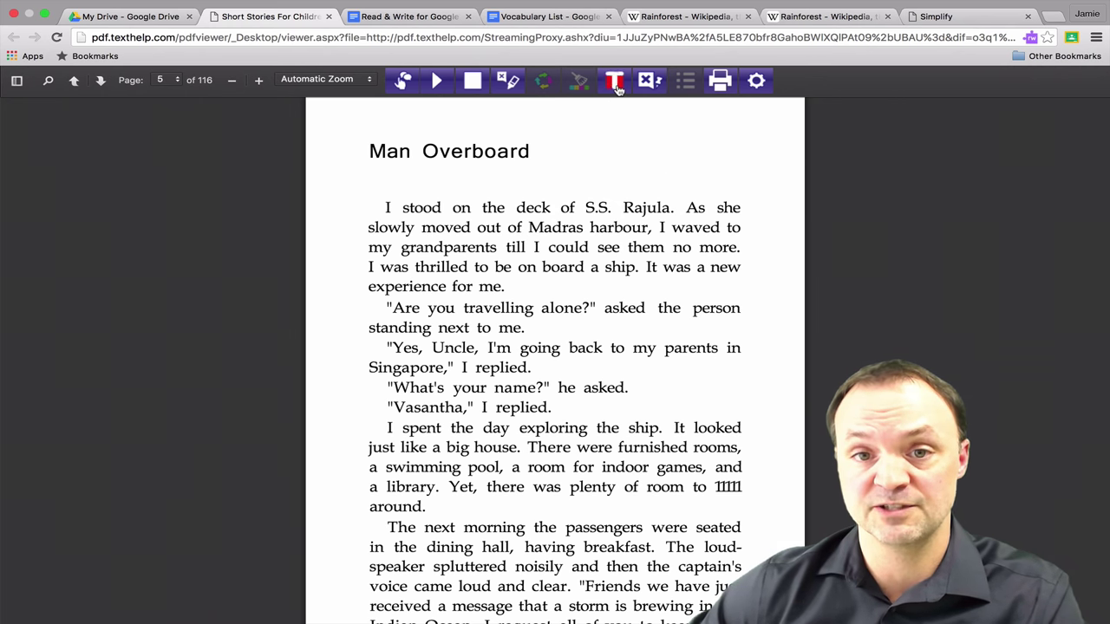
{"action": "left_click", "coordinate": [615, 182]}
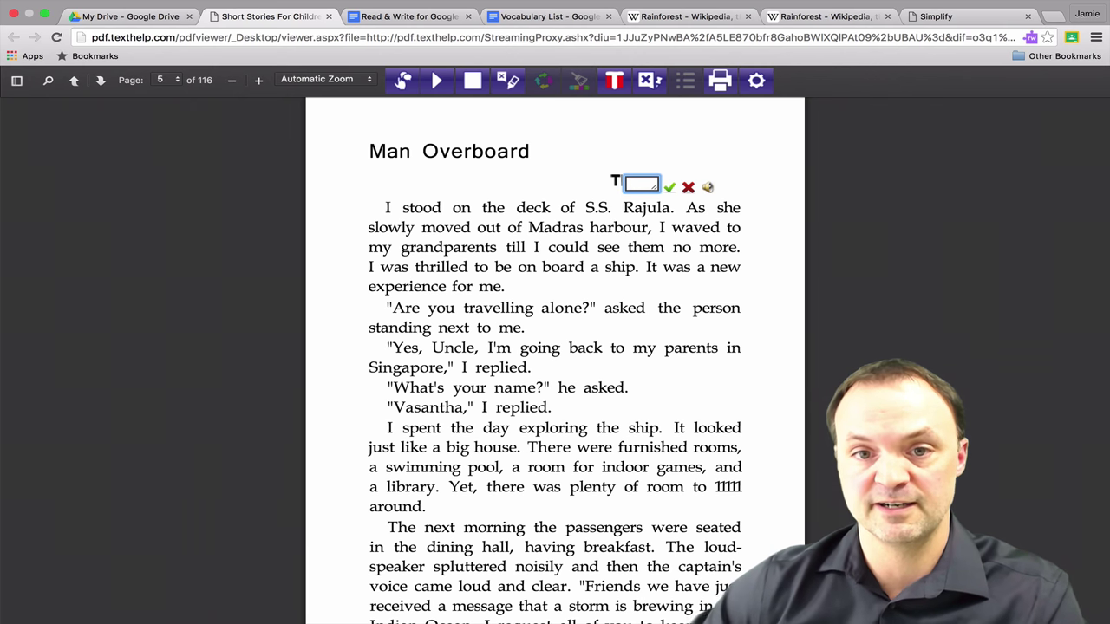
{"action": "type", "text": "Hello"}
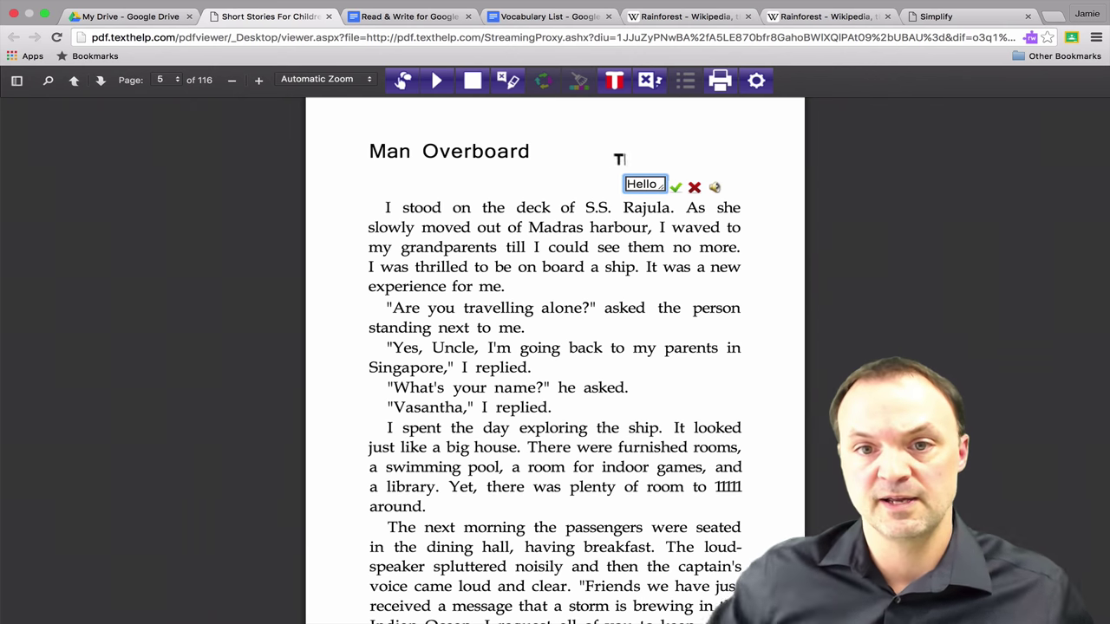
{"action": "left_click", "coordinate": [676, 186]}
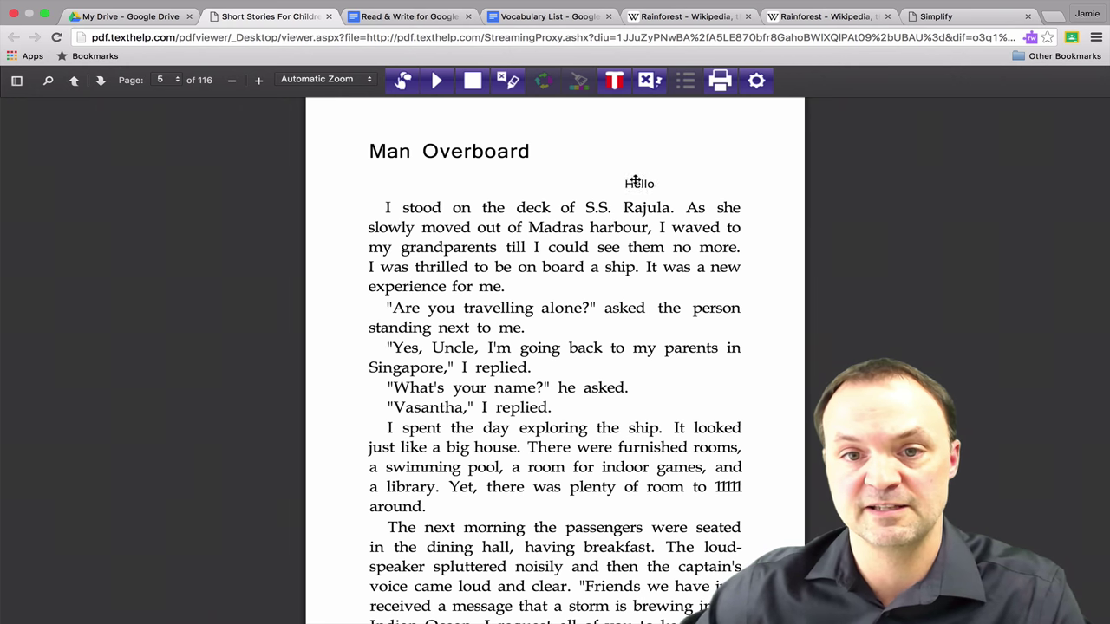
- Pin a note reading "Test test" at the end of the sentence "asked the person standing next to me."
{"action": "left_click", "coordinate": [648, 81]}
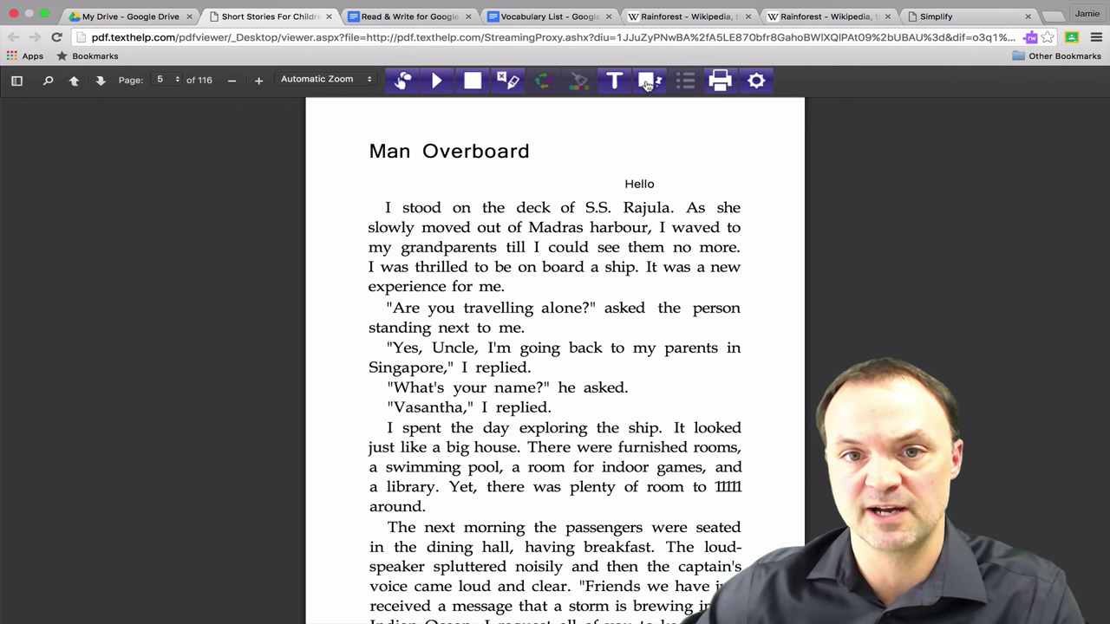
{"action": "left_click", "coordinate": [525, 328]}
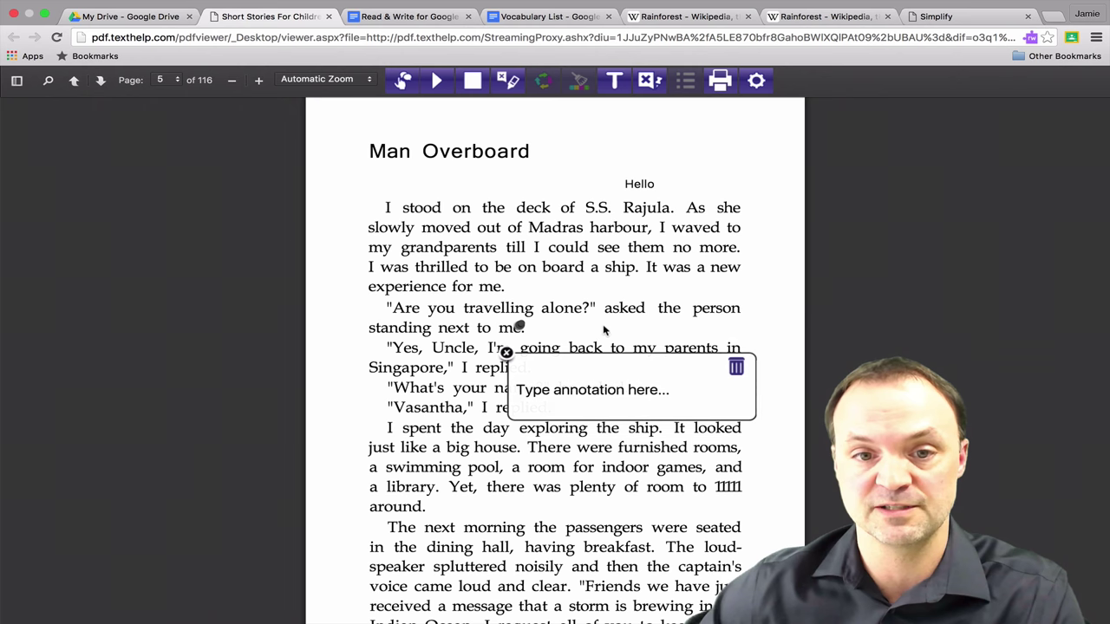
{"action": "left_click", "coordinate": [589, 392]}
{"action": "type", "text": "Tes"}
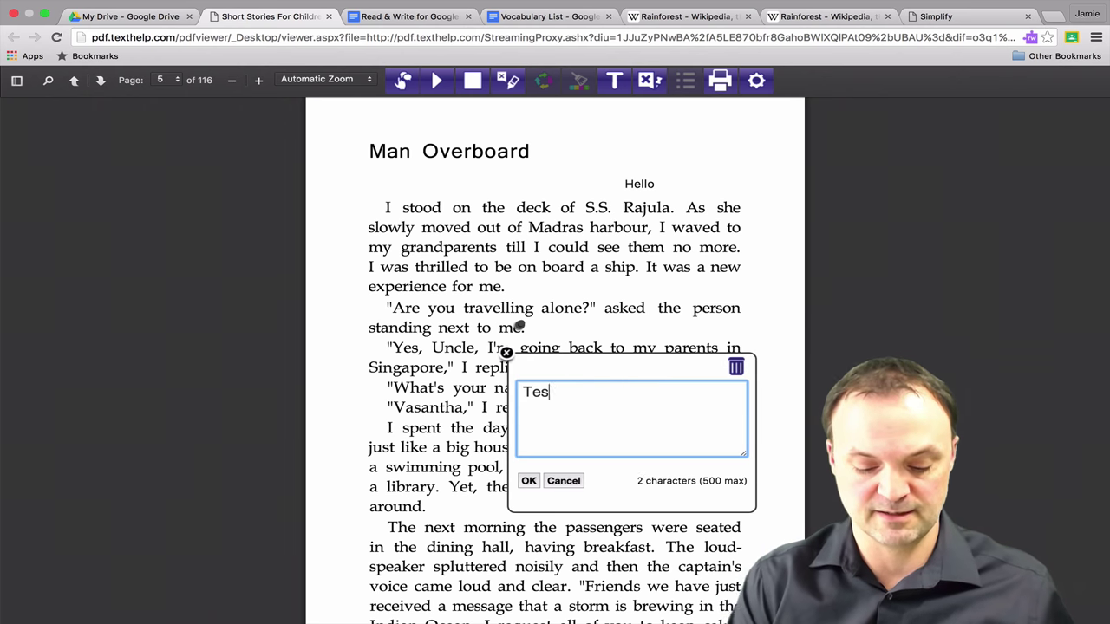
{"action": "type", "text": "t test"}
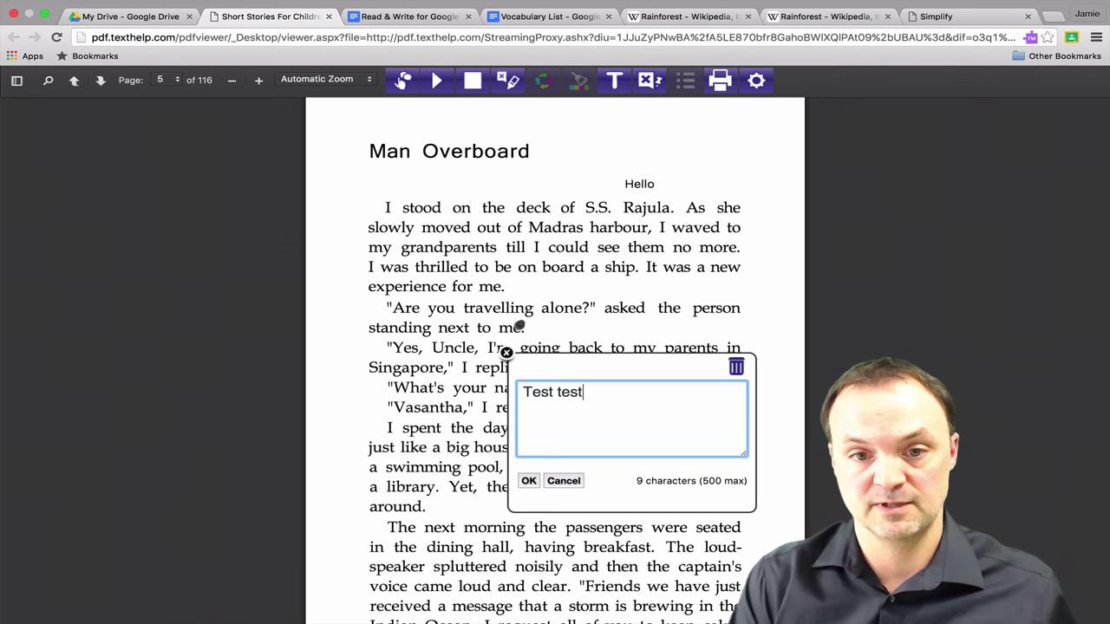
{"action": "left_click", "coordinate": [529, 480]}
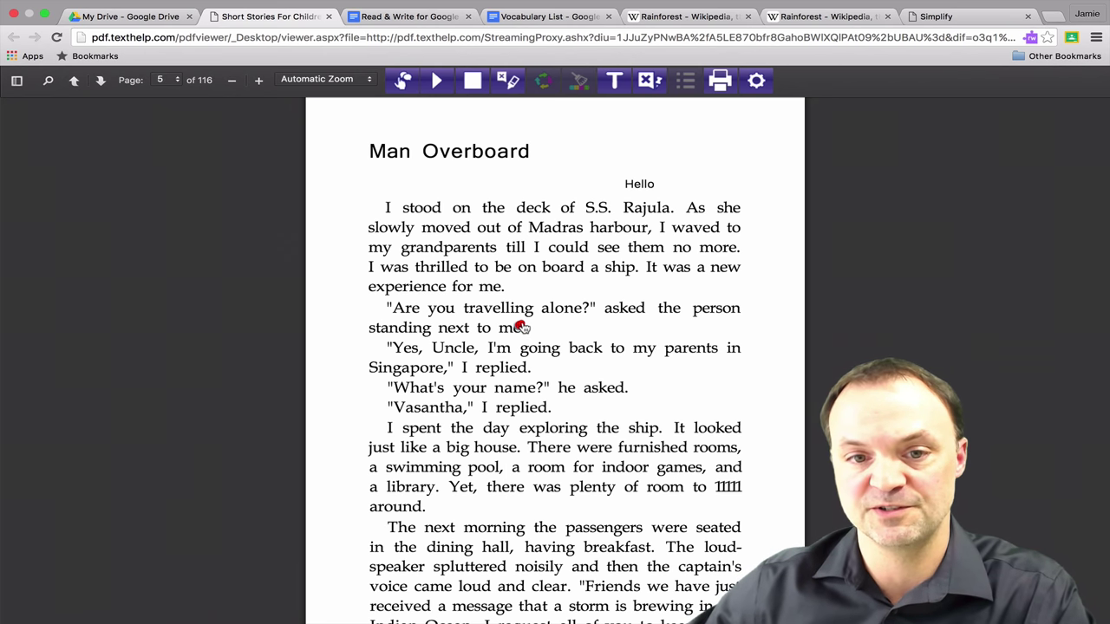
- Reopen the pinned "Test test" note and delete it from the page
{"action": "mouse_move", "coordinate": [521, 328]}
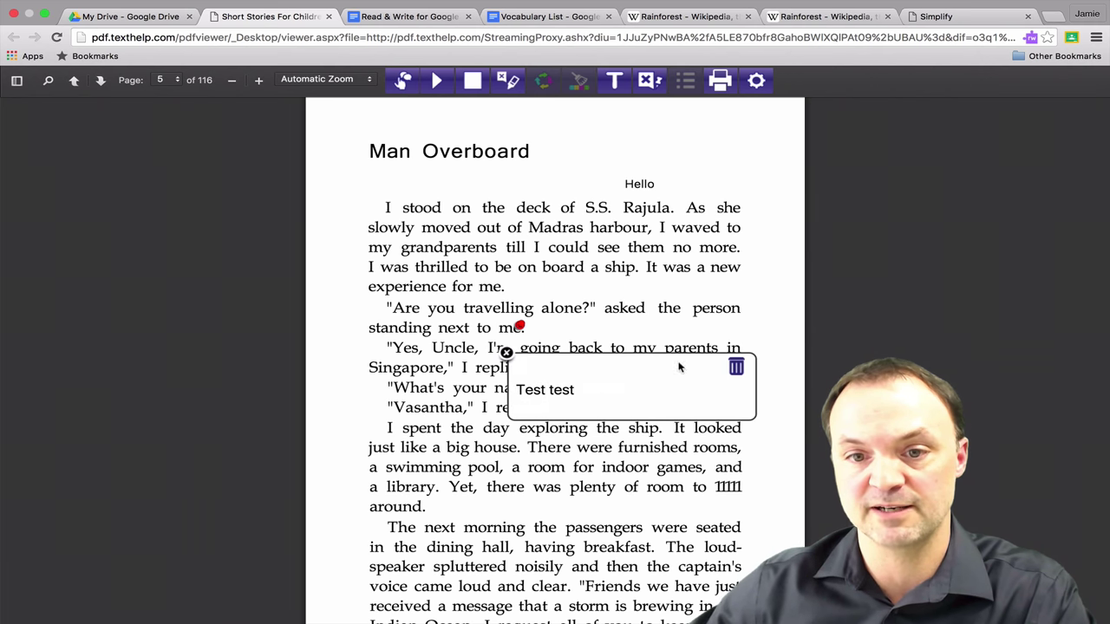
{"action": "left_click", "coordinate": [736, 367]}
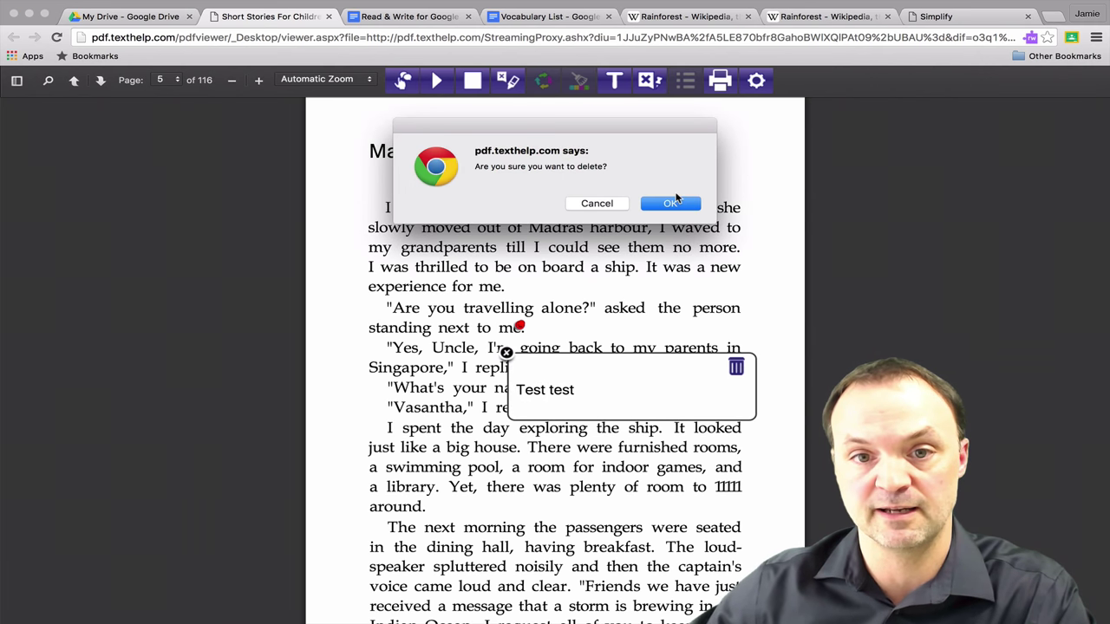
{"action": "left_click", "coordinate": [671, 203]}
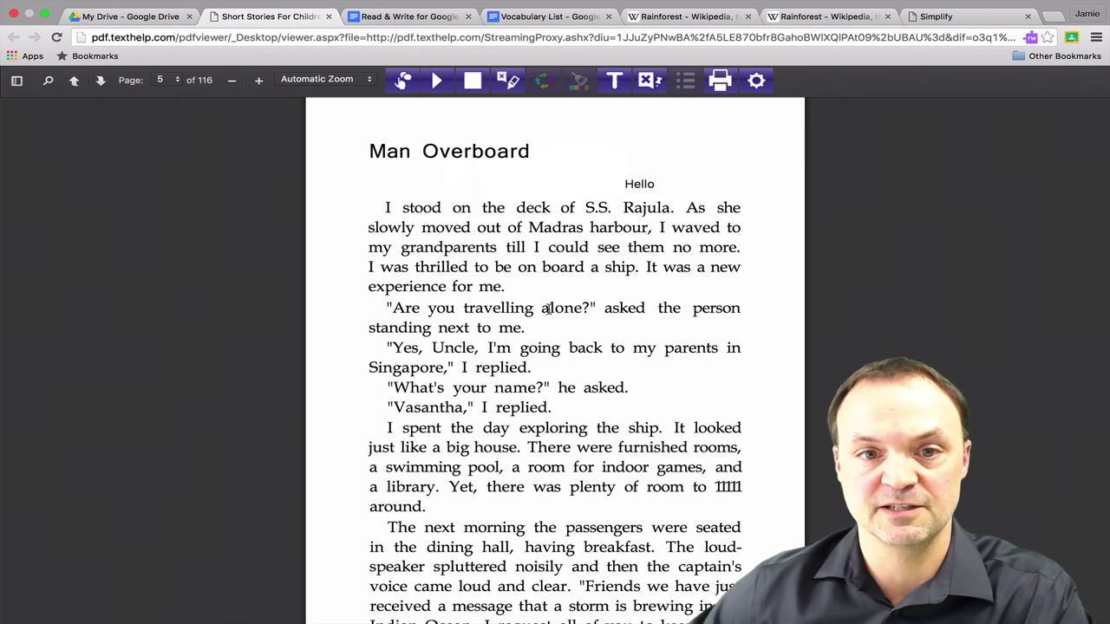
{"action": "scroll", "coordinate": [525, 338], "scroll_direction": "down", "scroll_amount": 1}
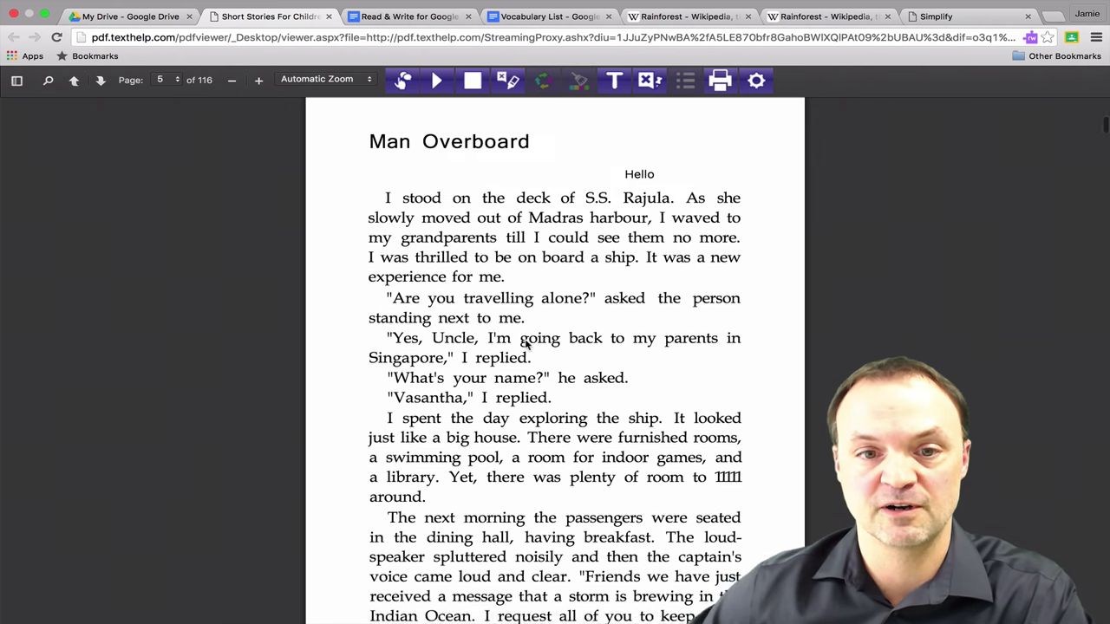